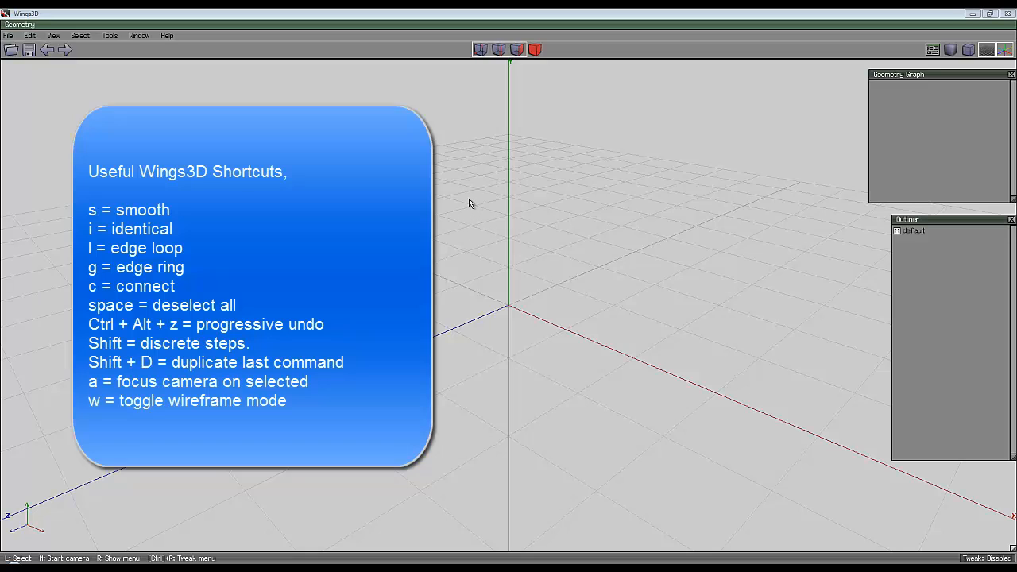
# Create a cylinder with 12 sections, keeping the other dimensions at their defaults
pyautogui.rightClick(478, 172)
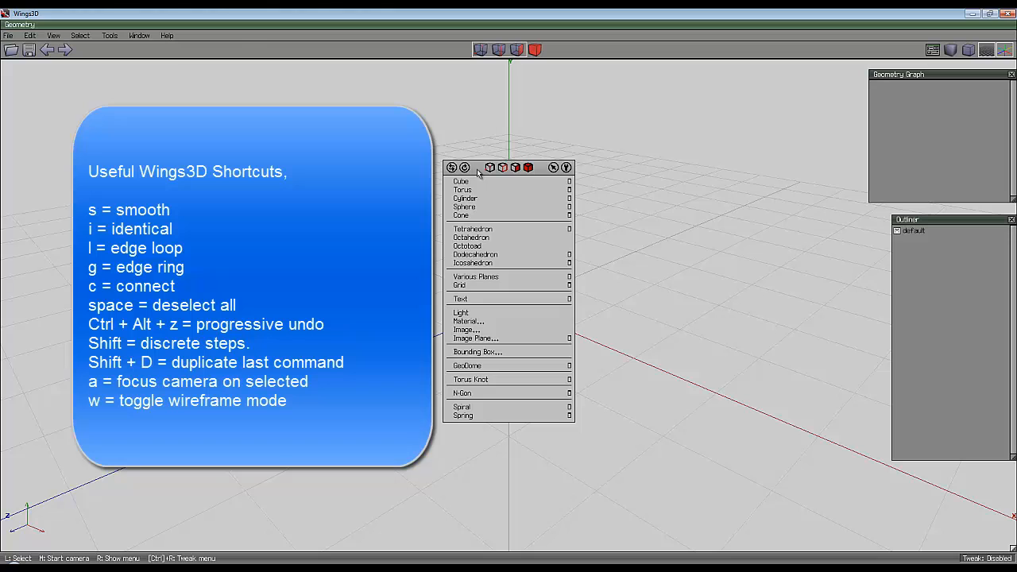
pyautogui.click(569, 200)
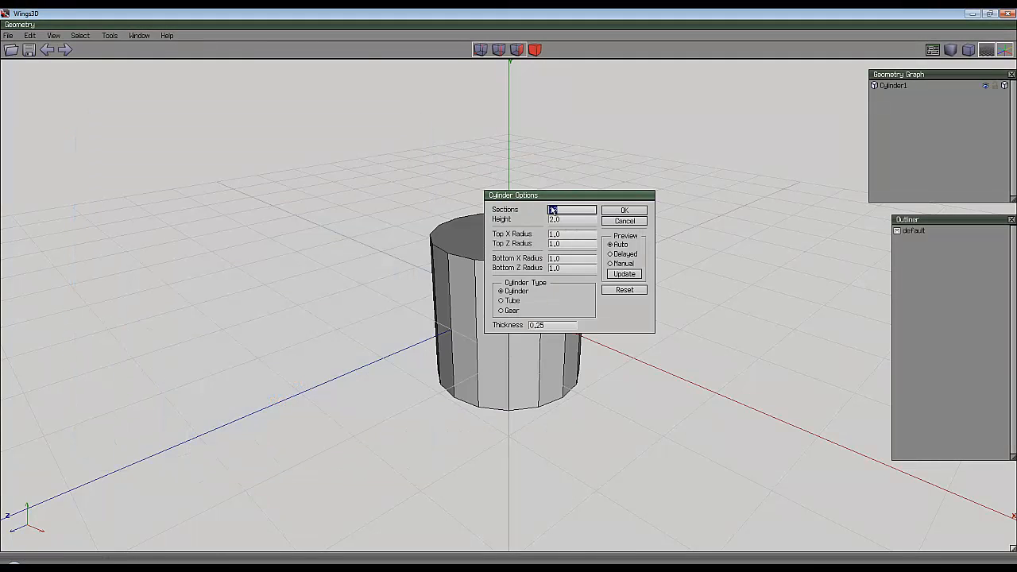
pyautogui.write('12')
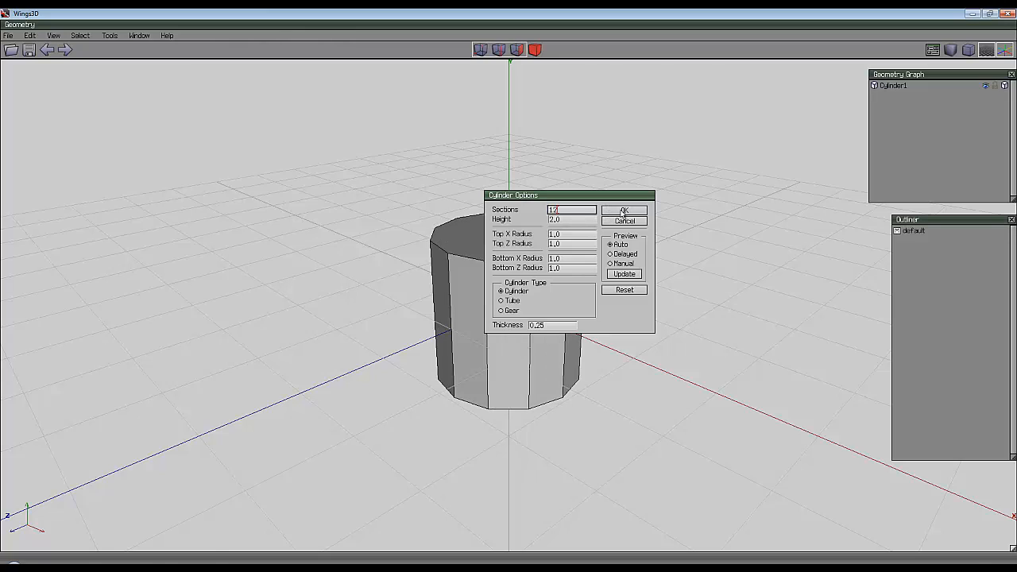
pyautogui.click(624, 211)
# Select the two opposite pairs of vertices on the cylinder's top face and connect them with two parallel edges
pyautogui.middleClick(586, 227)
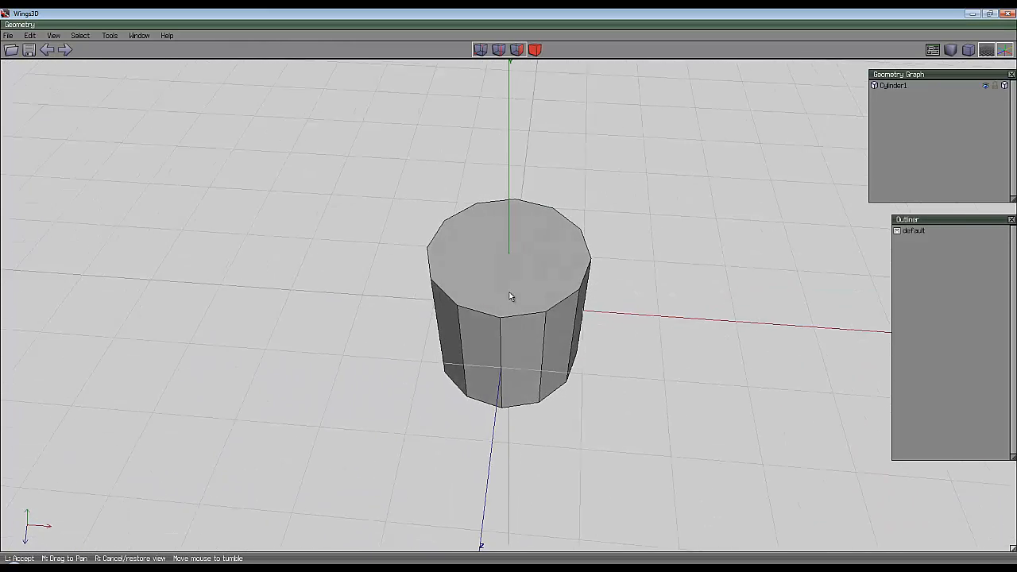
pyautogui.click(550, 218)
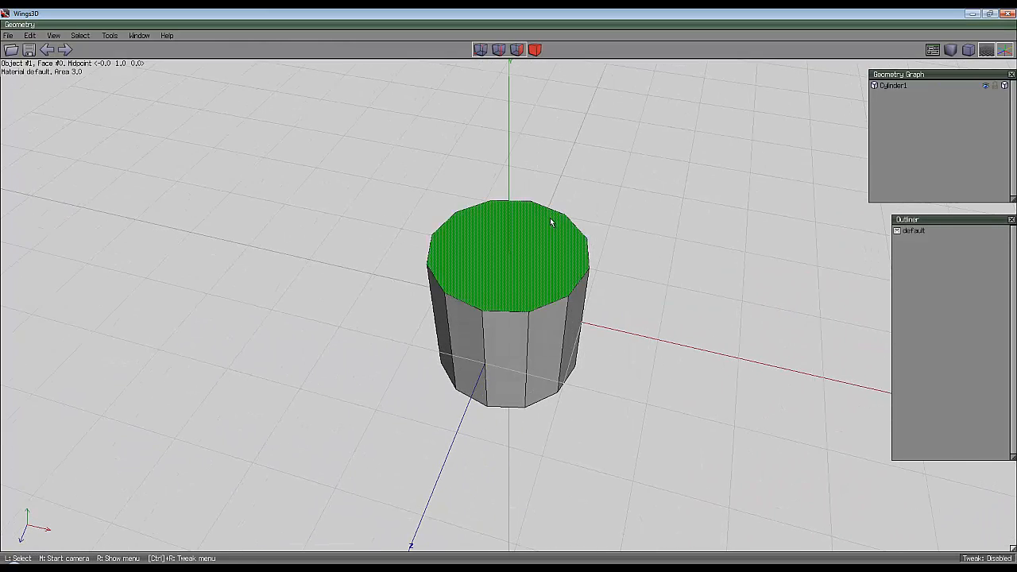
pyautogui.click(481, 50)
pyautogui.click(492, 201)
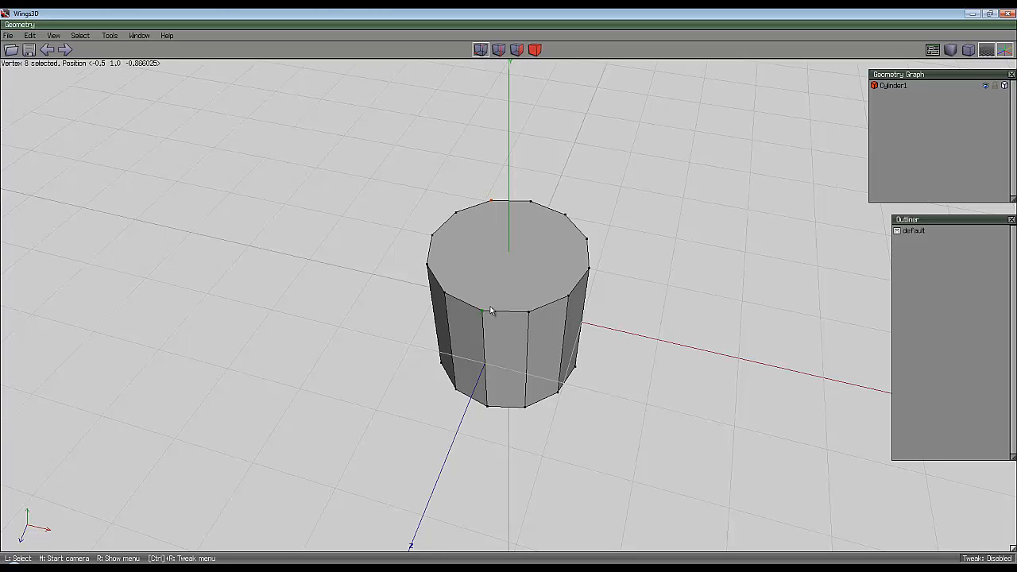
pyautogui.click(483, 311)
pyautogui.click(529, 311)
pyautogui.click(531, 201)
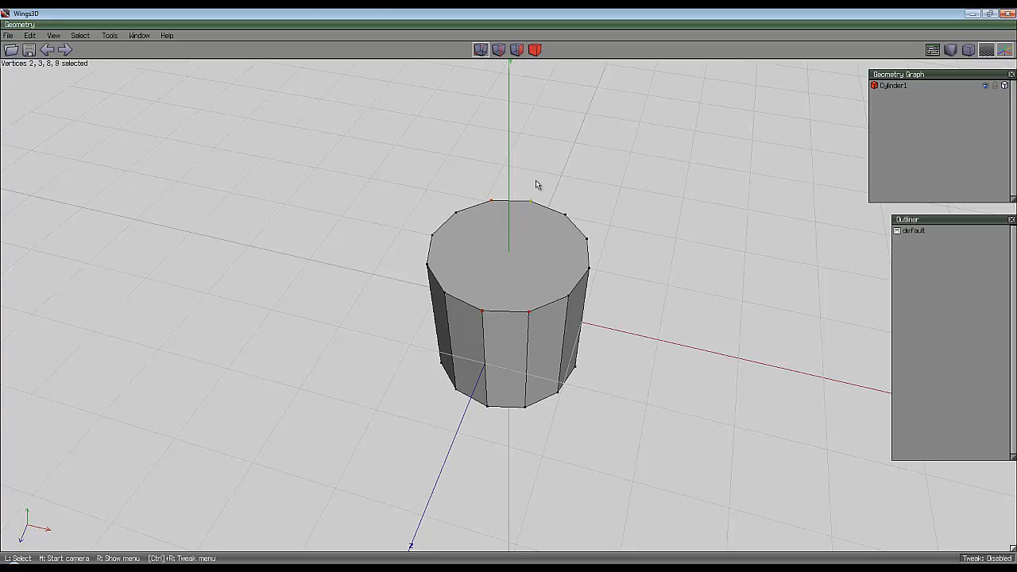
# Connect the matching two pairs of opposite vertices across the cylinder's bottom face and clear the selection
pyautogui.middleClick(517, 140)
pyautogui.click(510, 297)
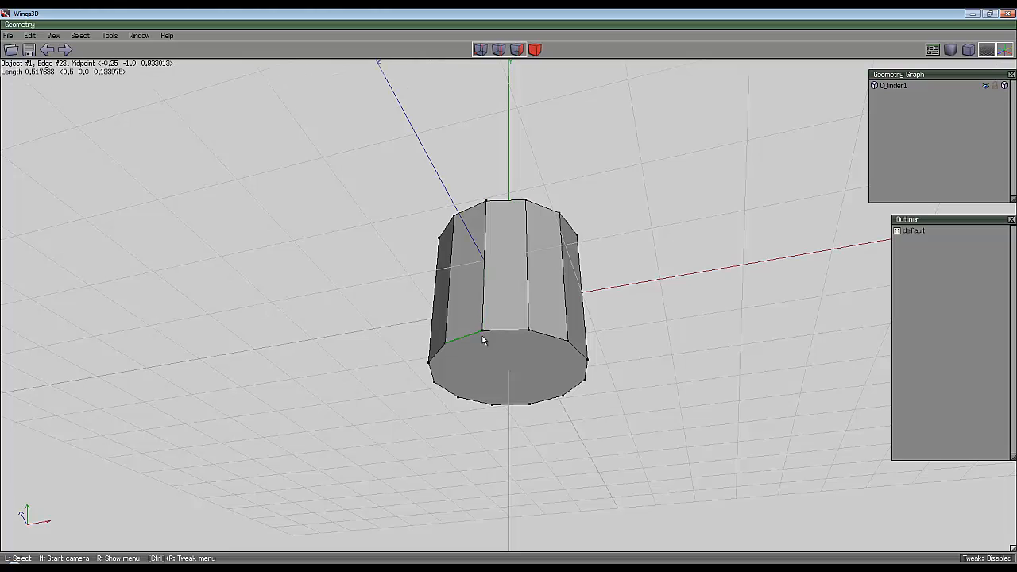
pyautogui.click(483, 333)
pyautogui.click(493, 404)
pyautogui.click(528, 404)
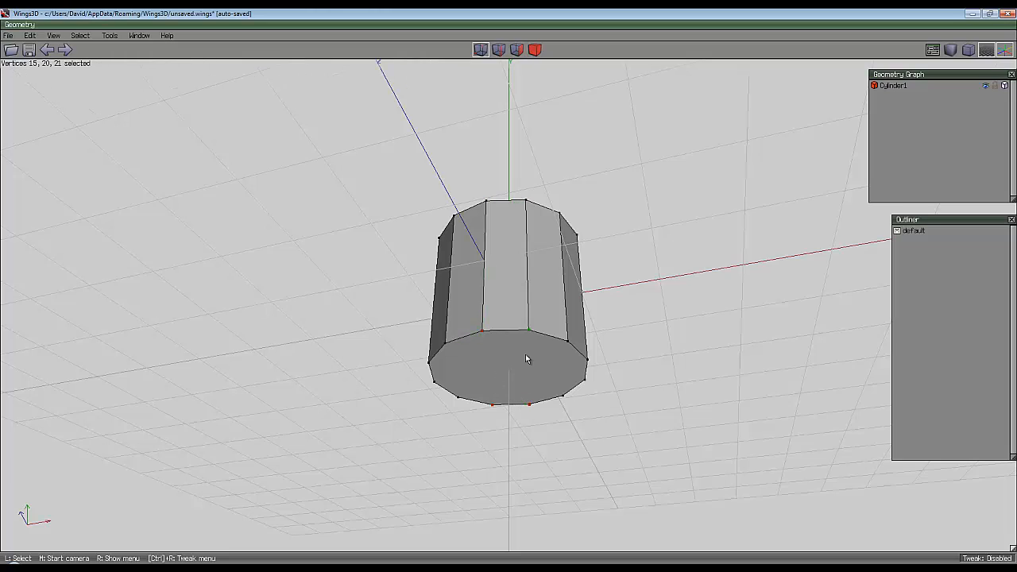
pyautogui.click(530, 352)
pyautogui.press('c')
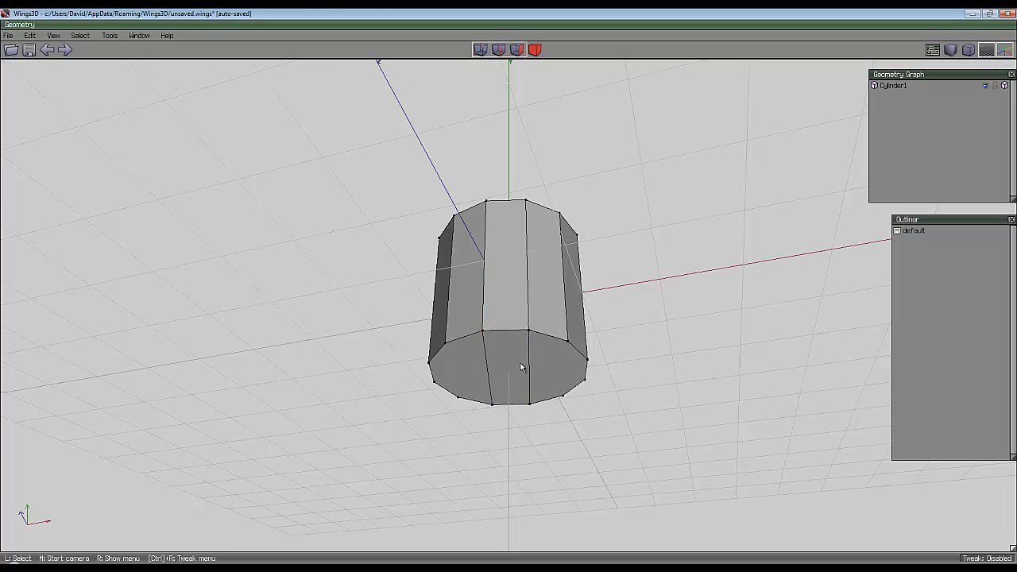
pyautogui.press('space')
# Select the edge ring around the central strip, convert it to faces and dissolve them to split the cylinder into two halves
pyautogui.click(498, 50)
pyautogui.click(509, 329)
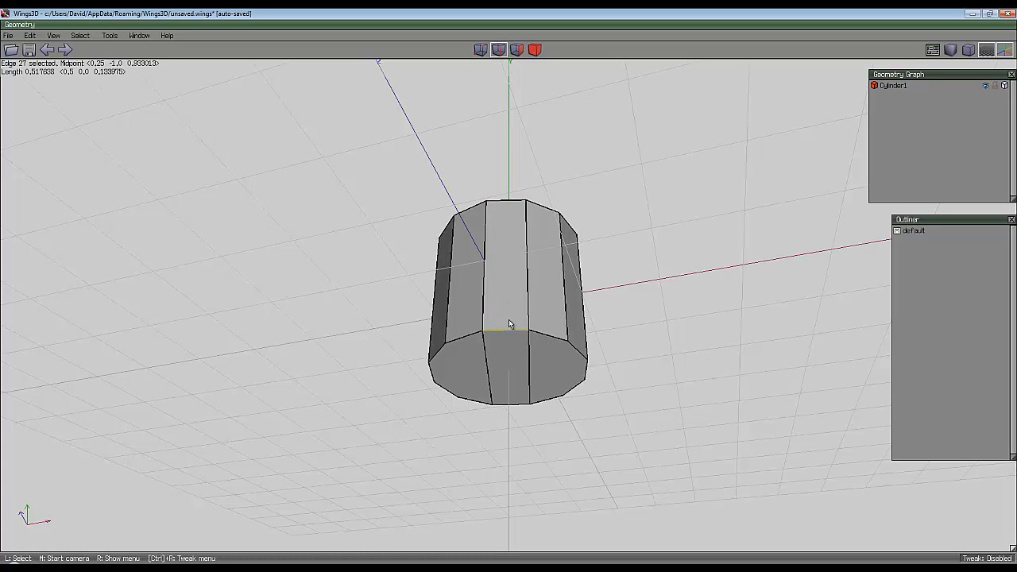
pyautogui.press('g')
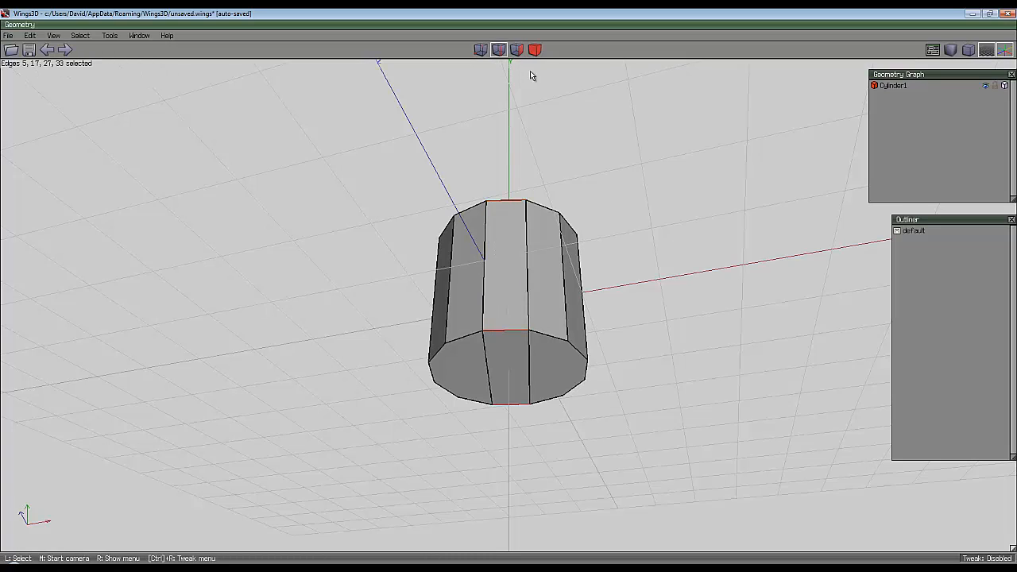
pyautogui.click(516, 49)
pyautogui.press('BackSpace')
pyautogui.middleClick(547, 209)
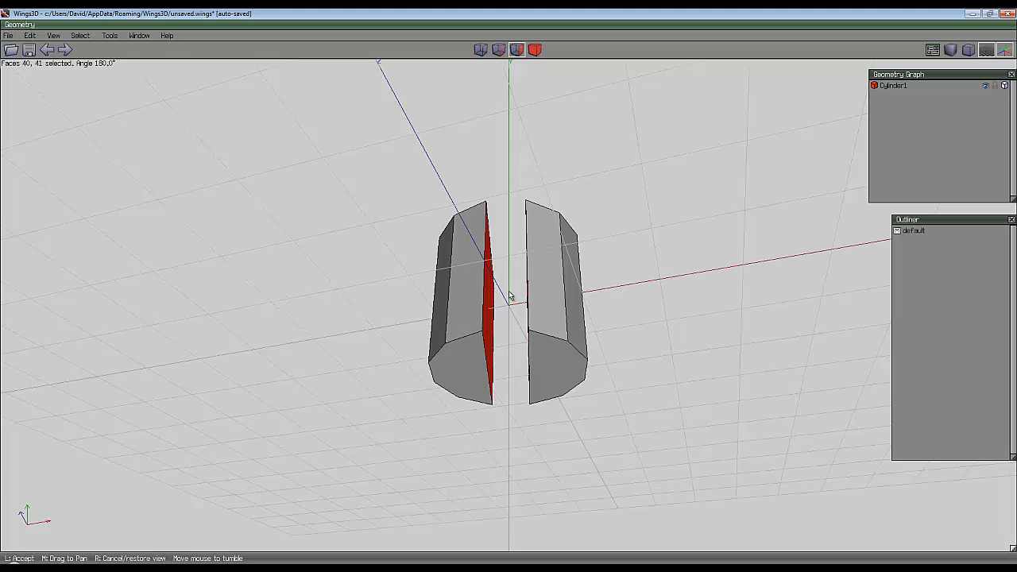
pyautogui.click(548, 208)
pyautogui.press('space')
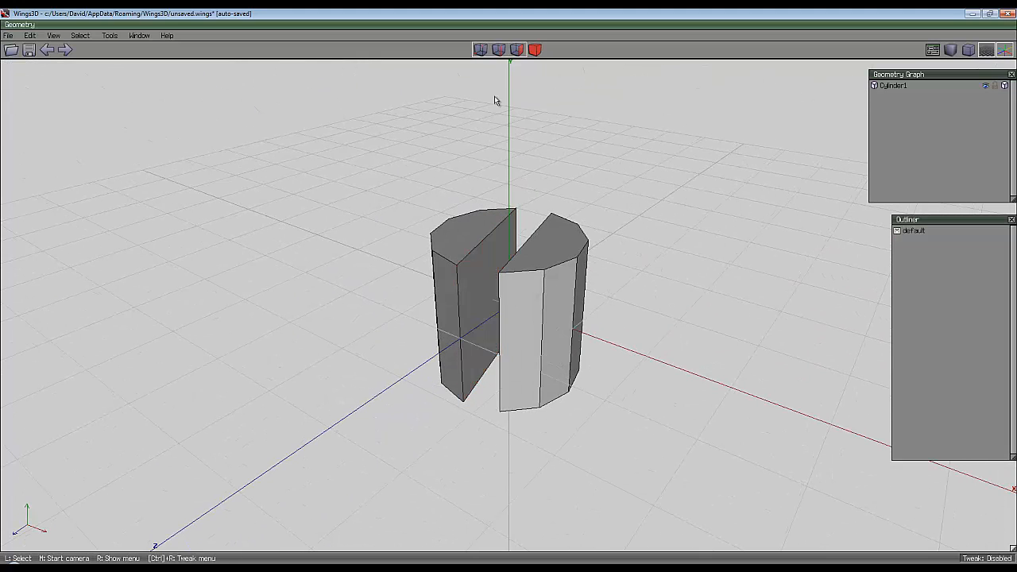
# Cut the vertical edge rings of both halves into 17 segments and connect the new vertices with horizontal edges
pyautogui.click(499, 51)
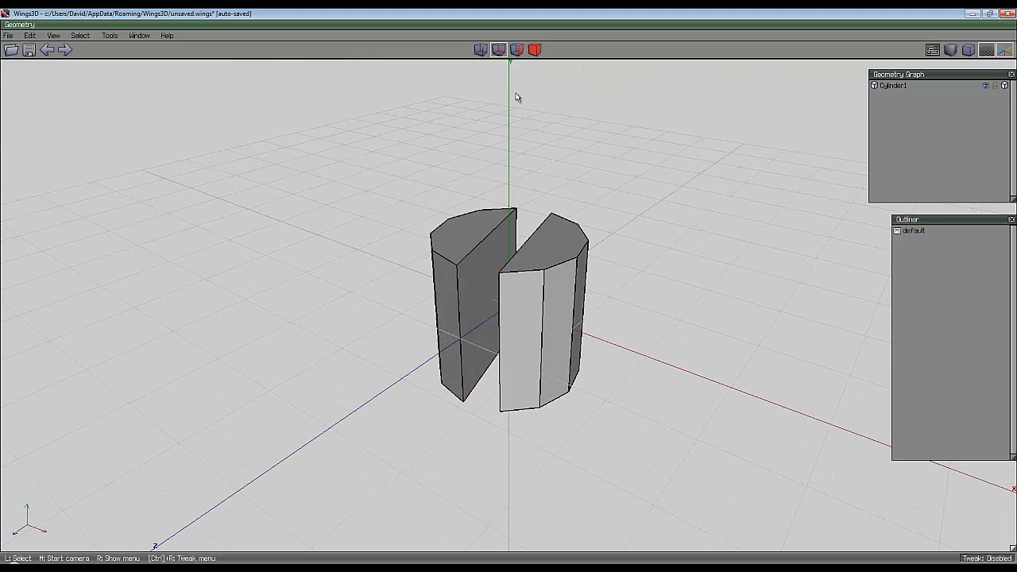
pyautogui.click(543, 342)
pyautogui.click(444, 333)
pyautogui.middleClick(509, 292)
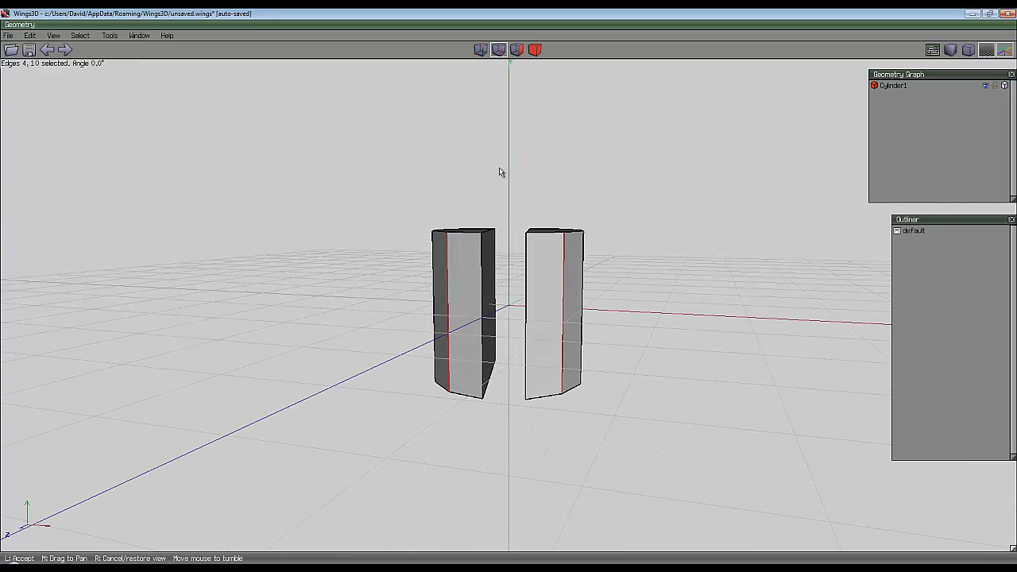
pyautogui.click(500, 171)
pyautogui.press('g')
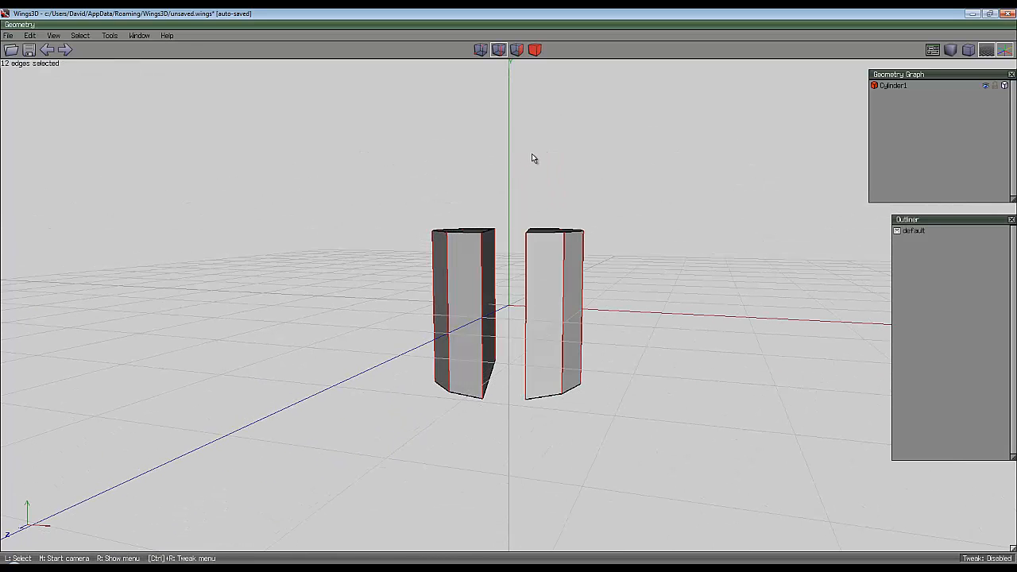
pyautogui.rightClick(532, 158)
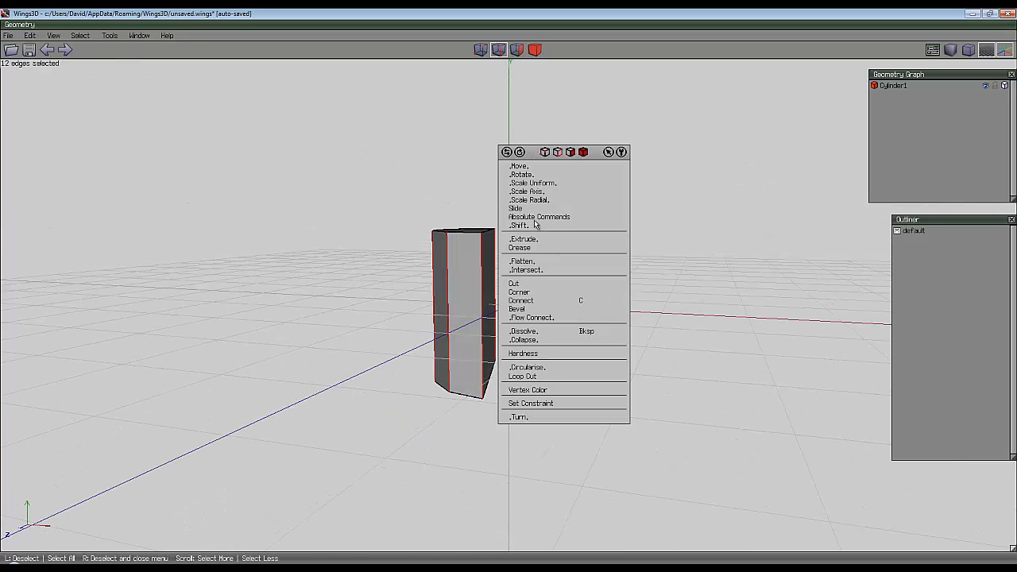
pyautogui.click(548, 291)
pyautogui.click(563, 350)
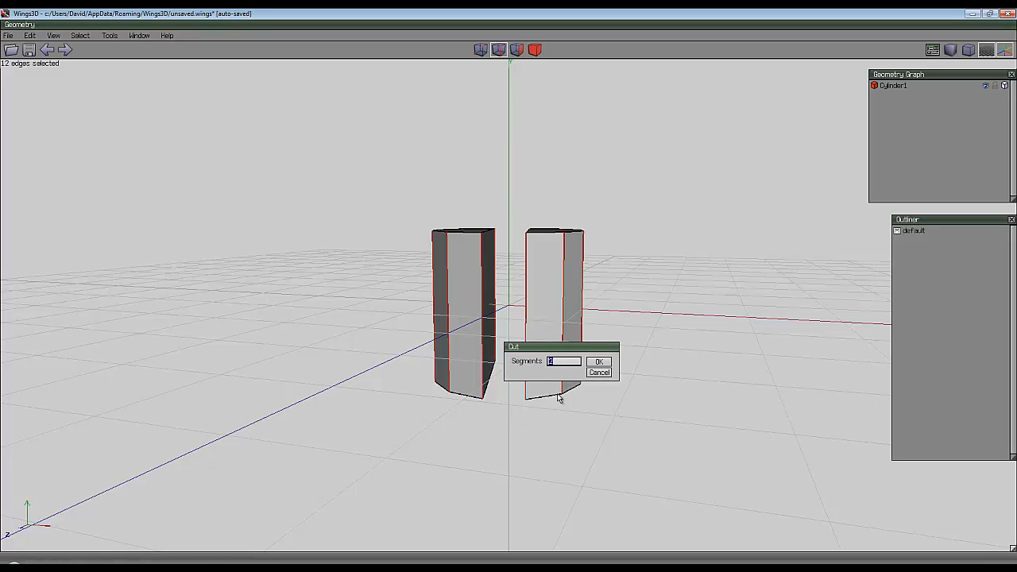
pyautogui.write('17')
pyautogui.click(600, 362)
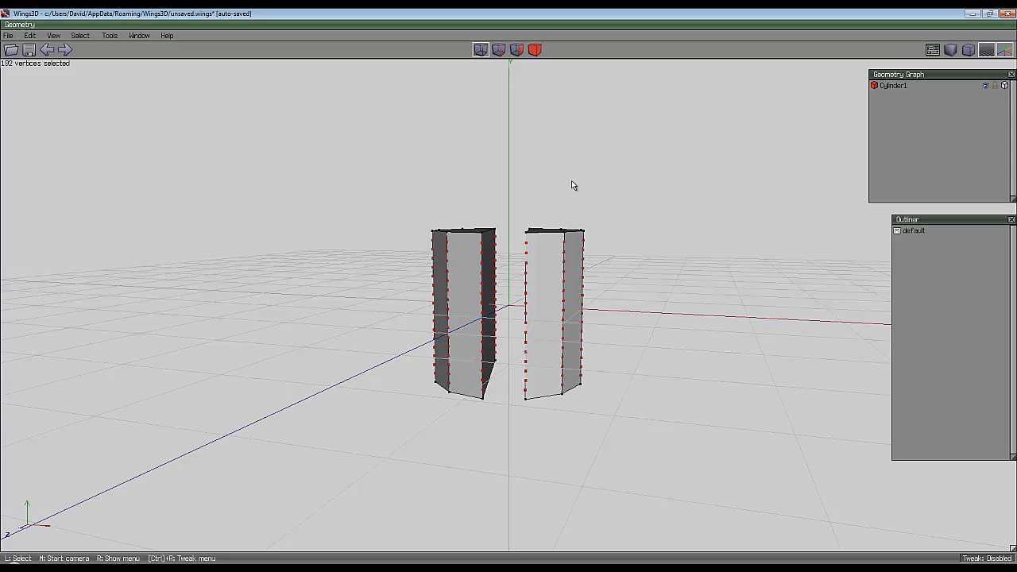
pyautogui.press('c')
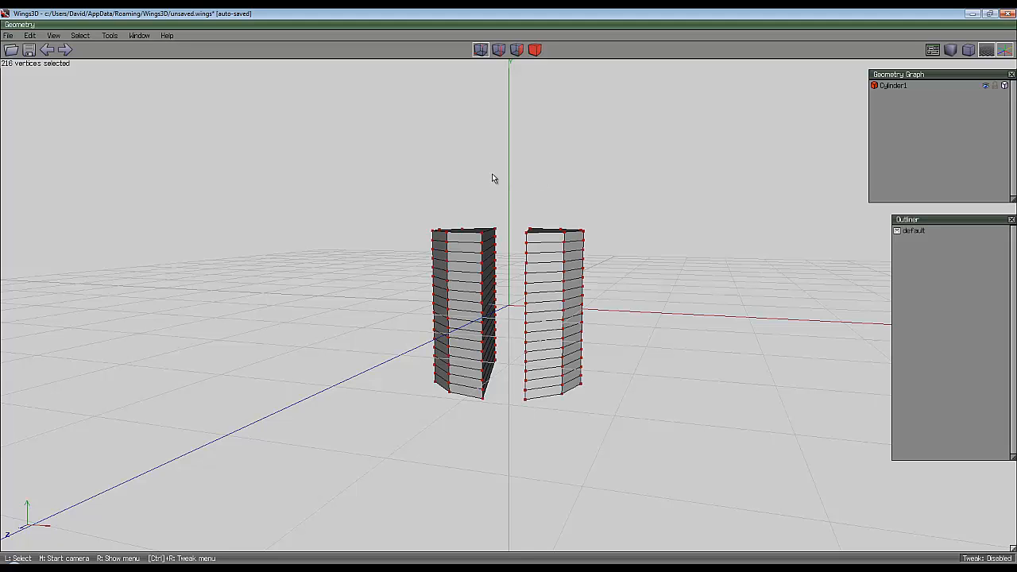
# Apply a Twist deformation of 540 degrees around the vertical Y axis to the selected vertices of both halves
pyautogui.rightClick(492, 178)
pyautogui.click(493, 357)
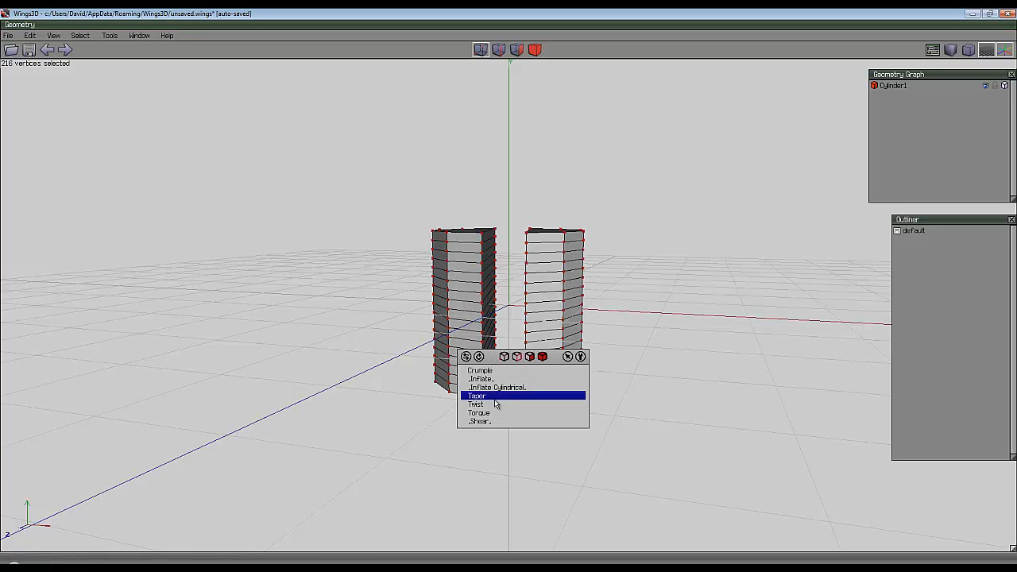
pyautogui.click(495, 405)
pyautogui.click(485, 421)
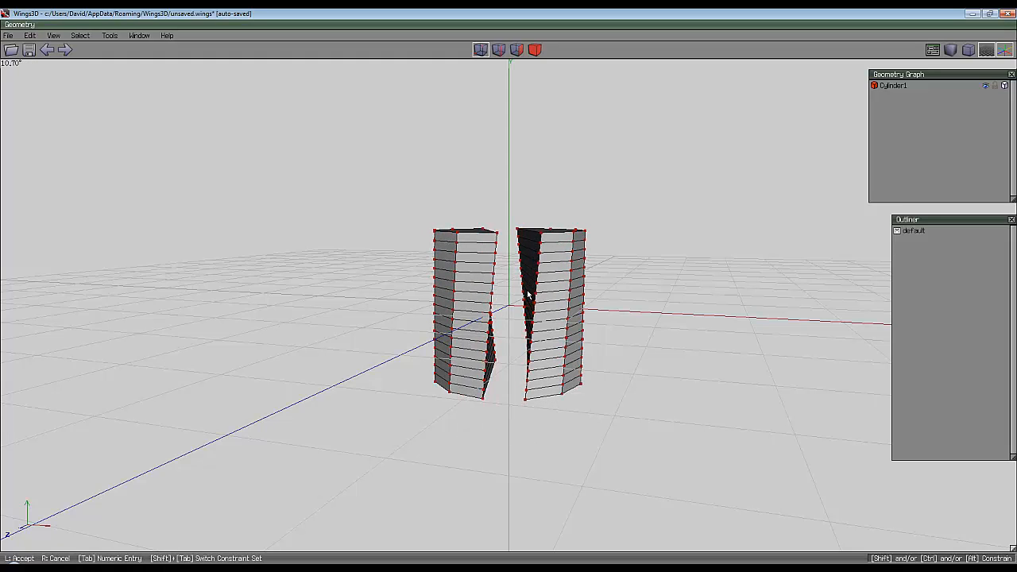
pyautogui.press('Tab')
pyautogui.write('540')
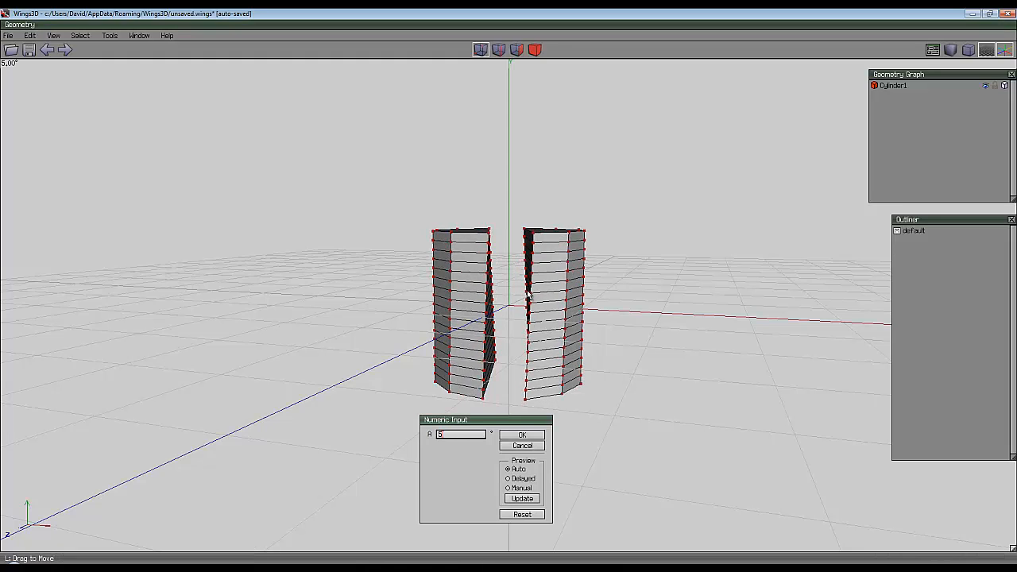
pyautogui.click(522, 435)
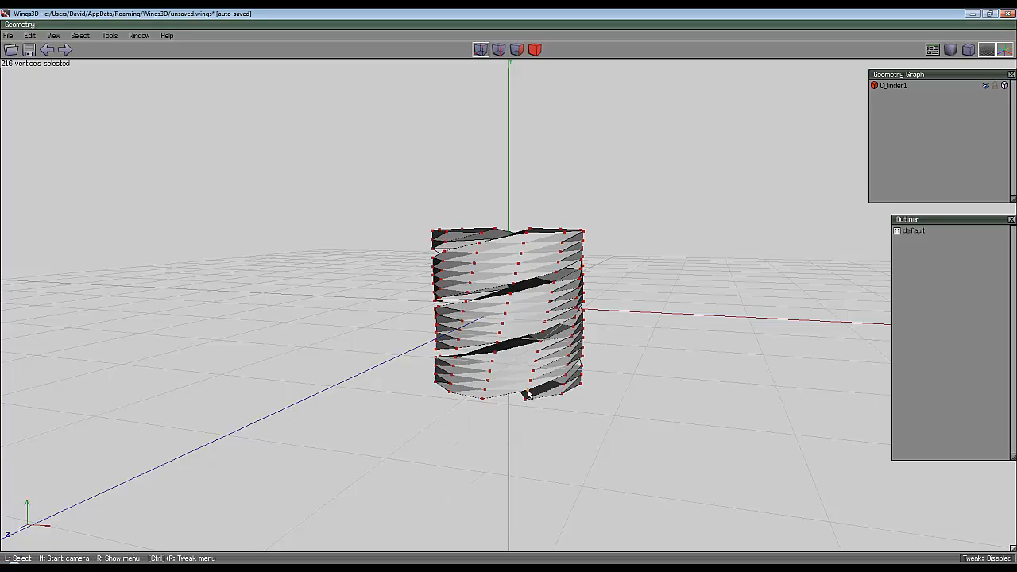
# Start a Bend on the twisted halves, using a front mid-height face as rod center and both top faces as rod top
pyautogui.middleClick(534, 394)
pyautogui.click(506, 294)
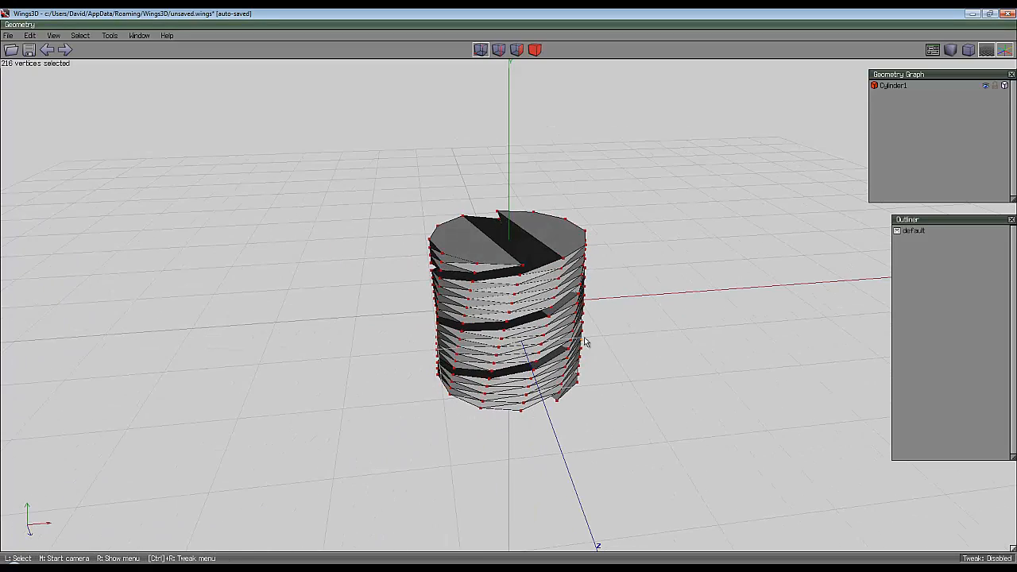
pyautogui.middleClick(647, 297)
pyautogui.click(670, 277)
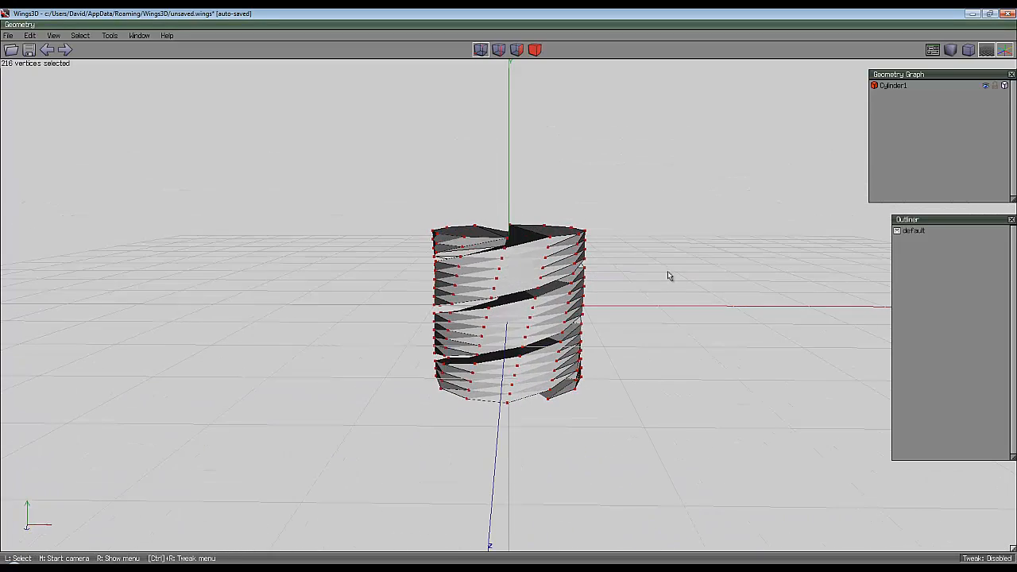
pyautogui.rightClick(670, 280)
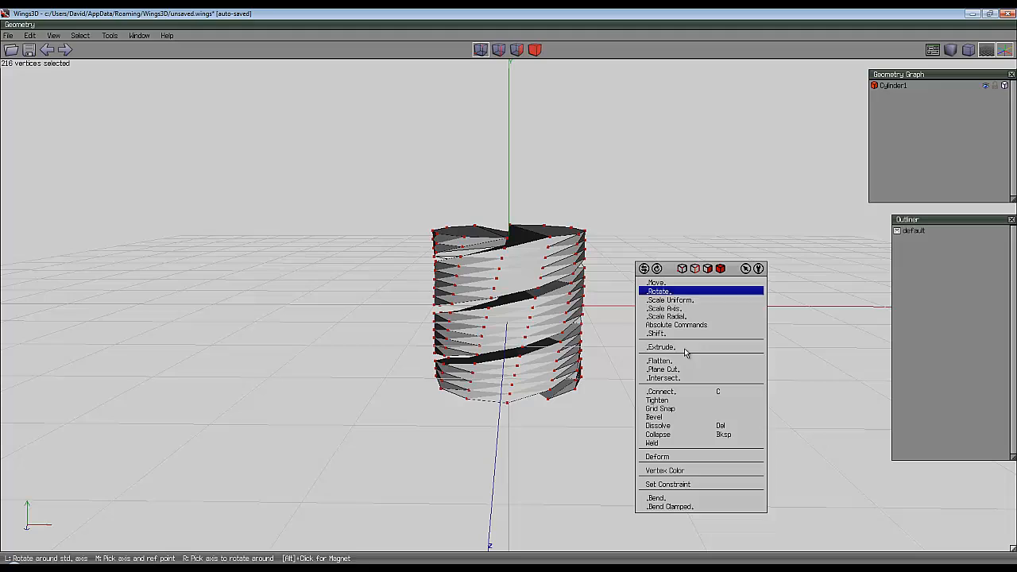
pyautogui.click(685, 499)
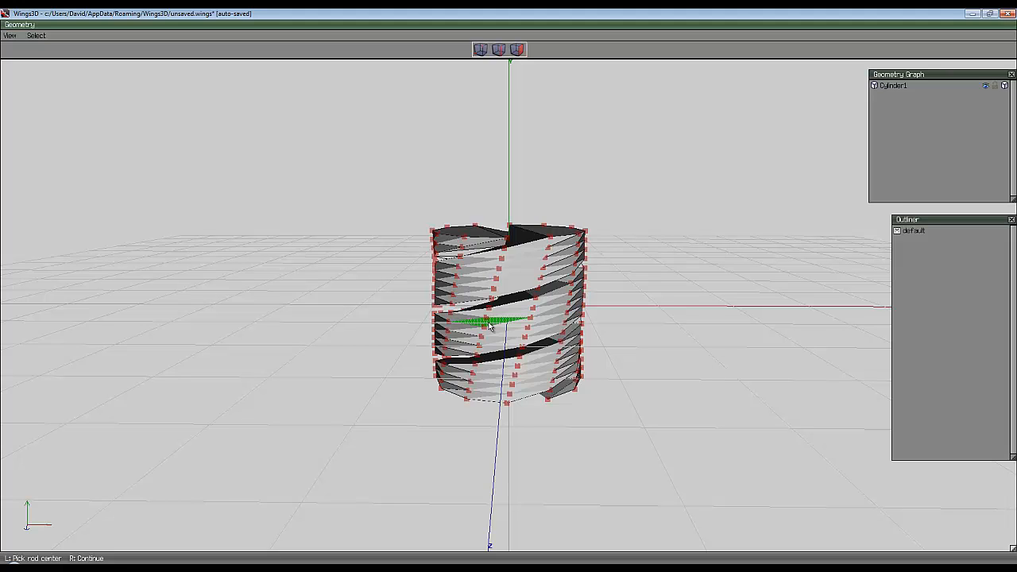
pyautogui.click(491, 325)
pyautogui.moveTo(656, 313); pyautogui.dragTo(511, 296, button='middle')
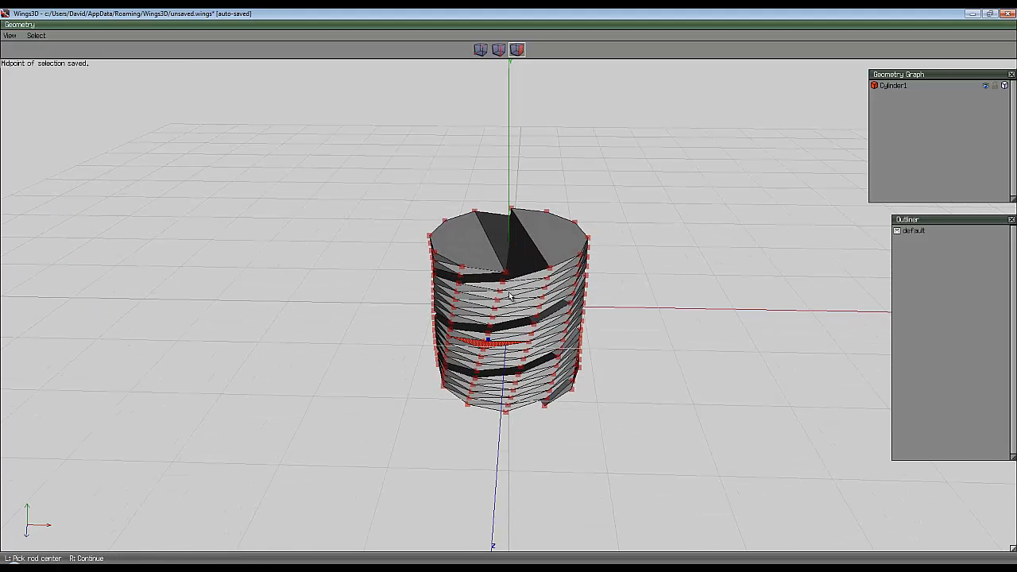
pyautogui.rightClick(510, 296)
pyautogui.moveTo(477, 247); pyautogui.dragTo(545, 236)
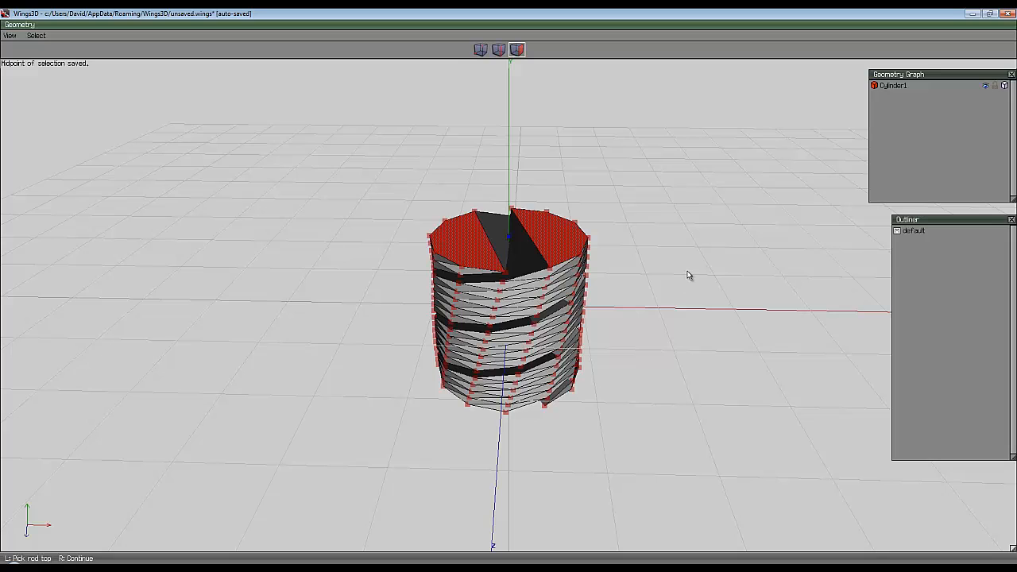
pyautogui.rightClick(660, 282)
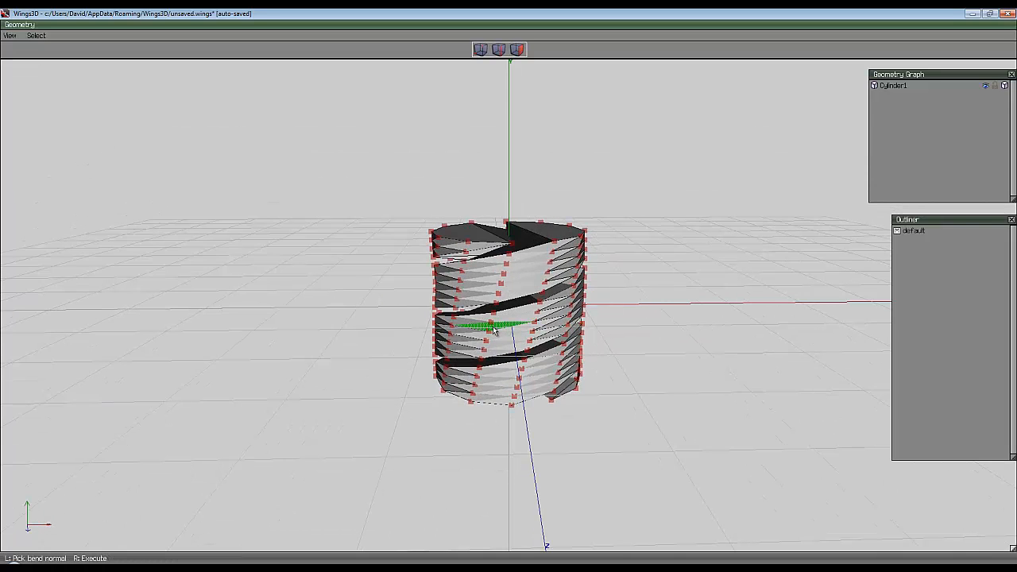
# Use the front mid-height face's normal as bend normal and bend both twisted halves by 180 degrees
pyautogui.click(493, 331)
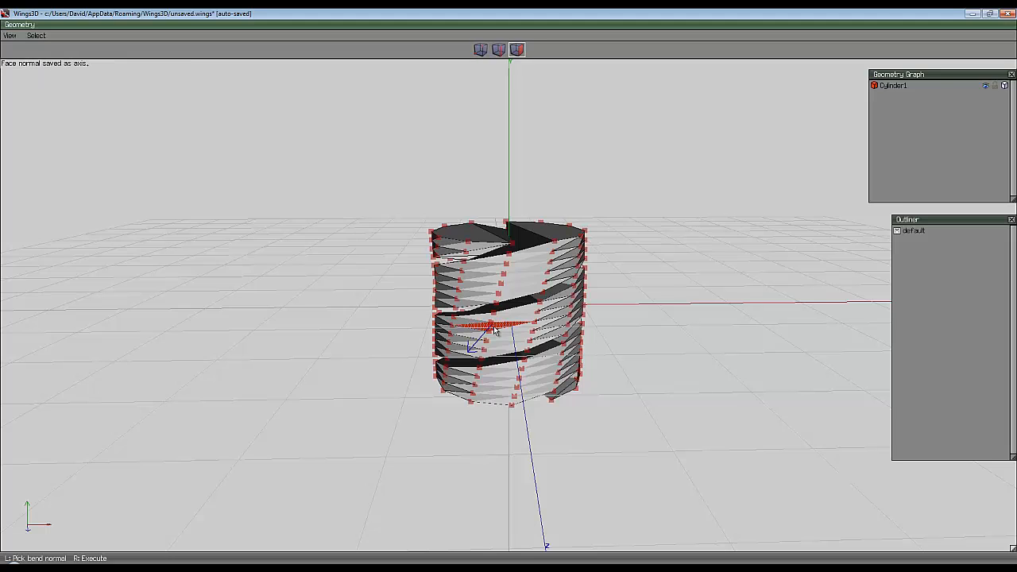
pyautogui.rightClick(683, 263)
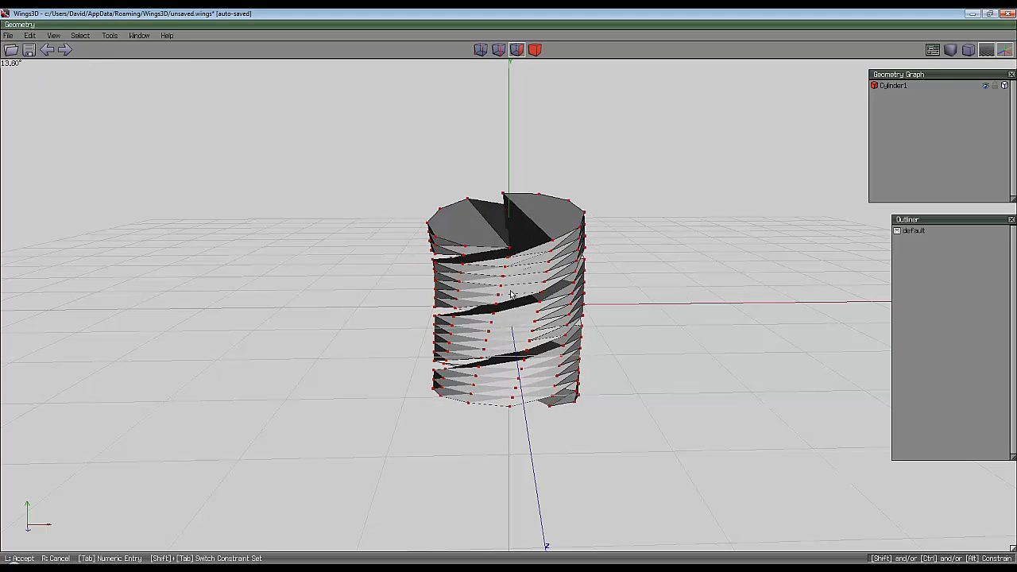
pyautogui.press('Tab')
pyautogui.write('180')
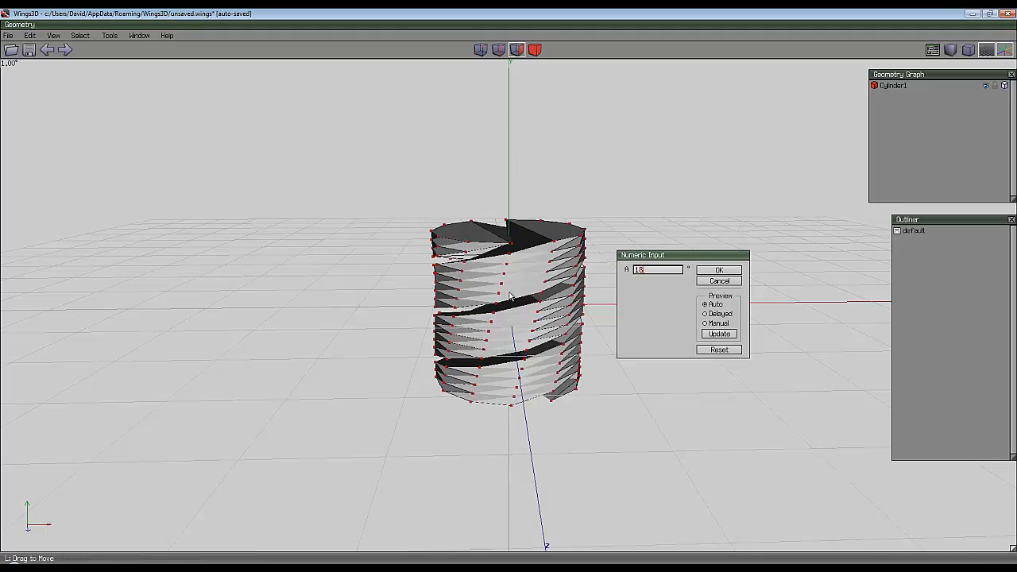
pyautogui.click(718, 270)
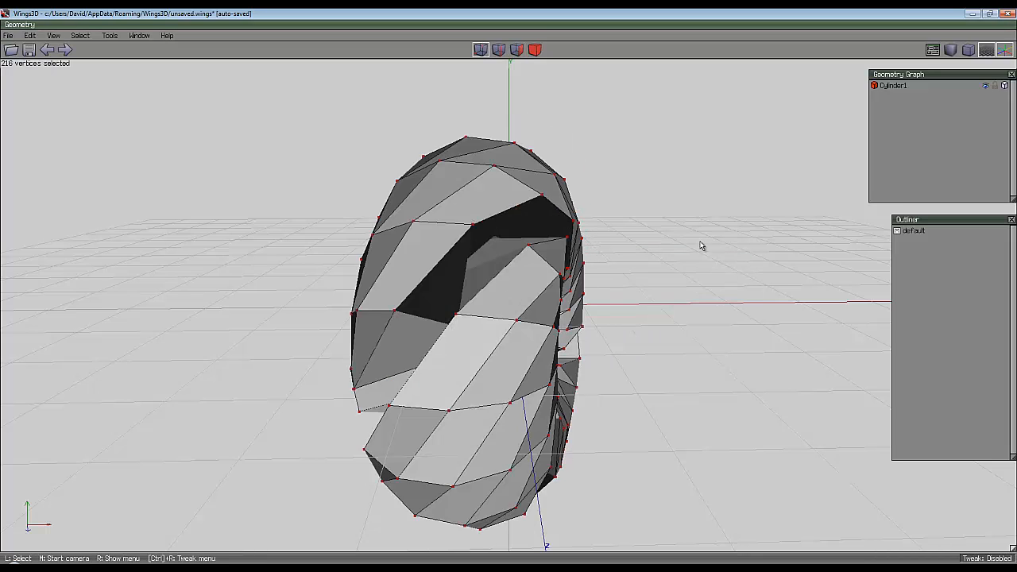
# Weld the meeting ends of the bent body with a distance tolerance of 0.1
pyautogui.click(535, 49)
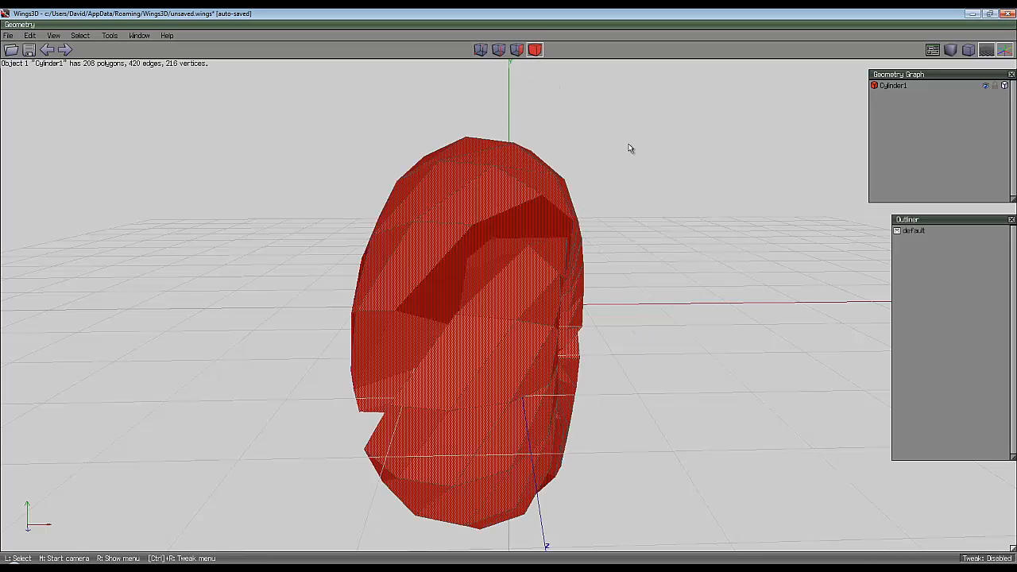
pyautogui.rightClick(668, 207)
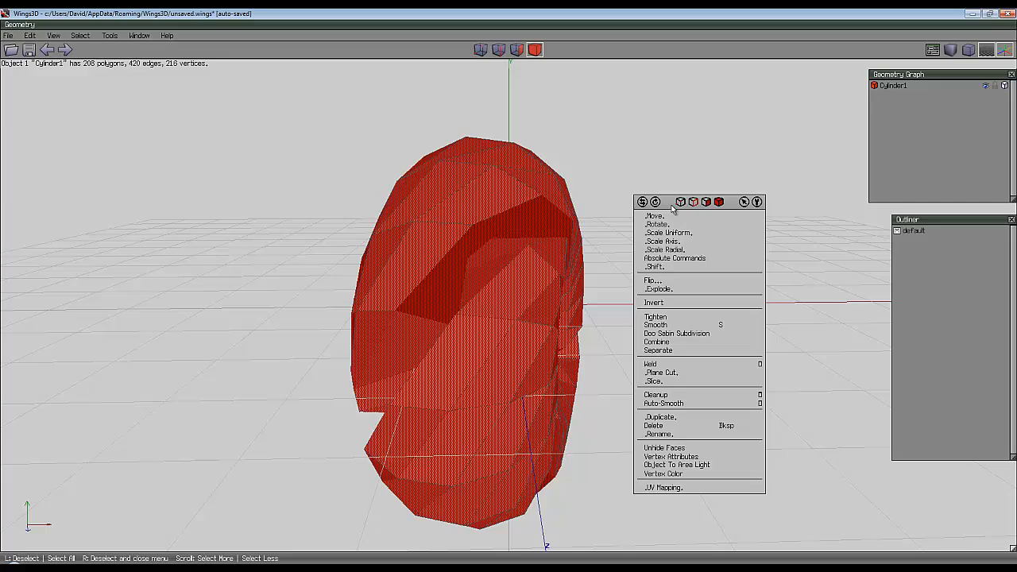
pyautogui.click(759, 365)
pyautogui.write('0.')
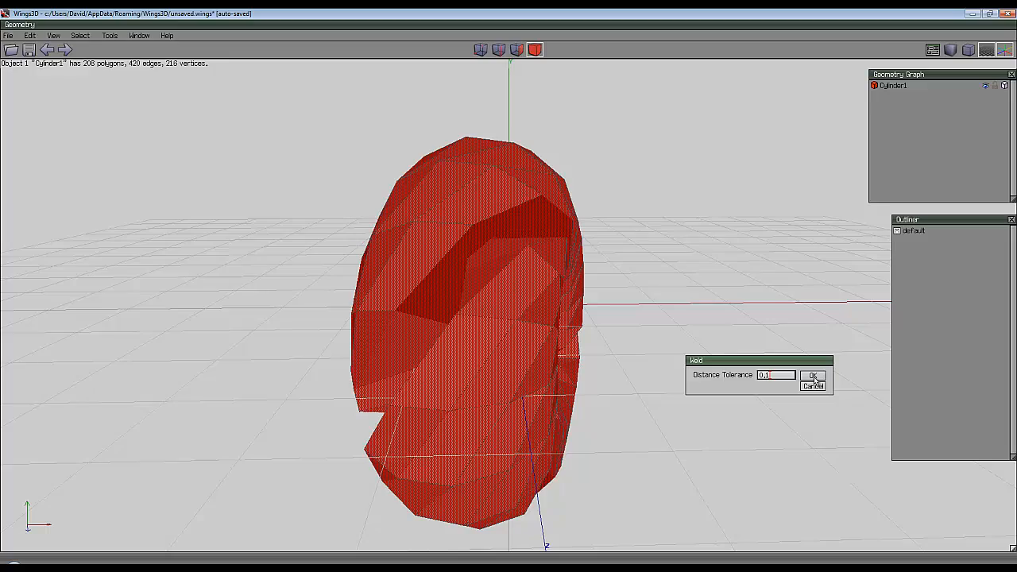
pyautogui.write('1')
pyautogui.click(813, 377)
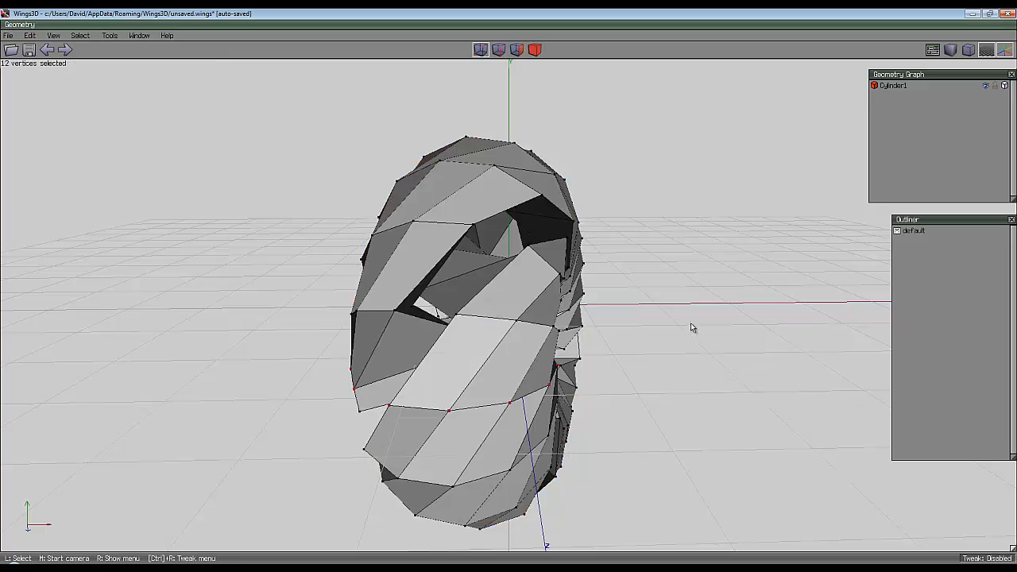
# Select the edge loops bordering the gap between the strands, set them to Hard and clear the selection
pyautogui.middleClick(693, 326)
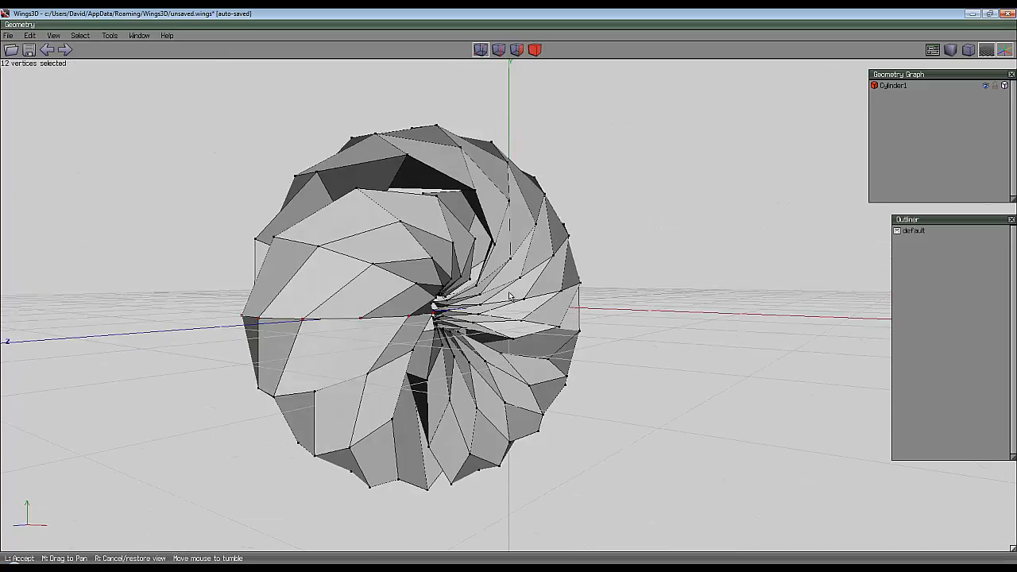
pyautogui.click(398, 326)
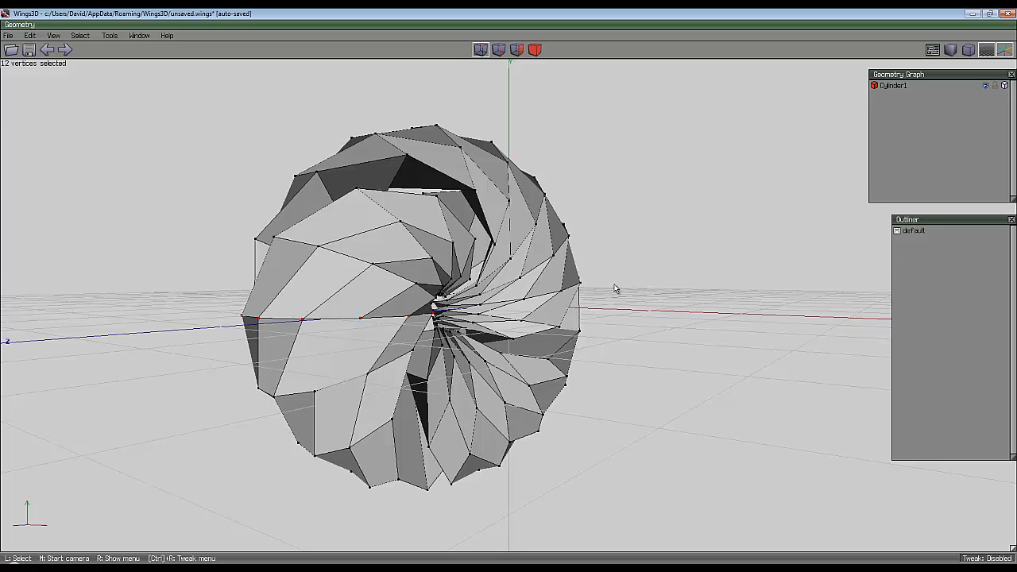
pyautogui.middleClick(669, 289)
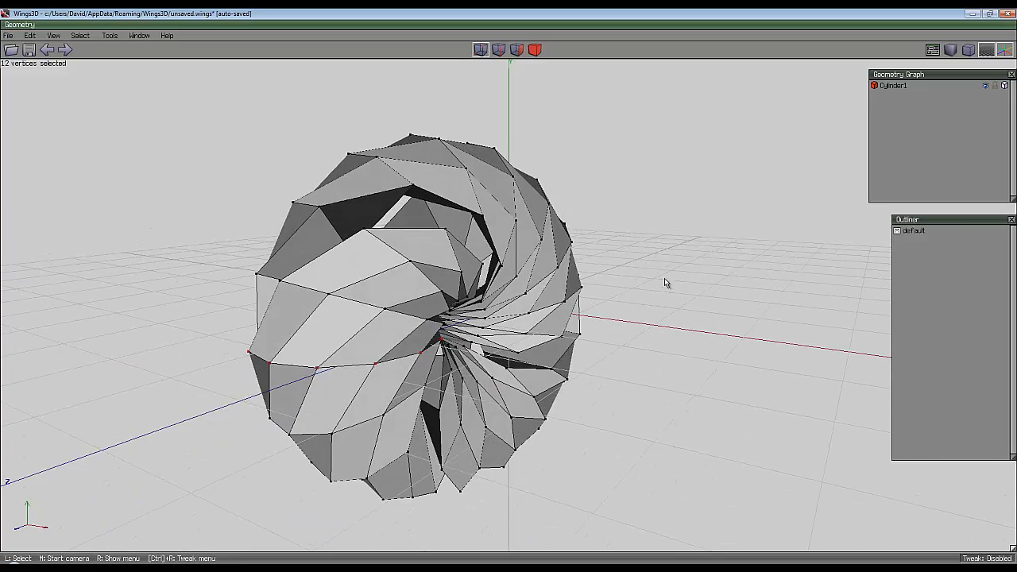
pyautogui.click(642, 275)
pyautogui.click(503, 50)
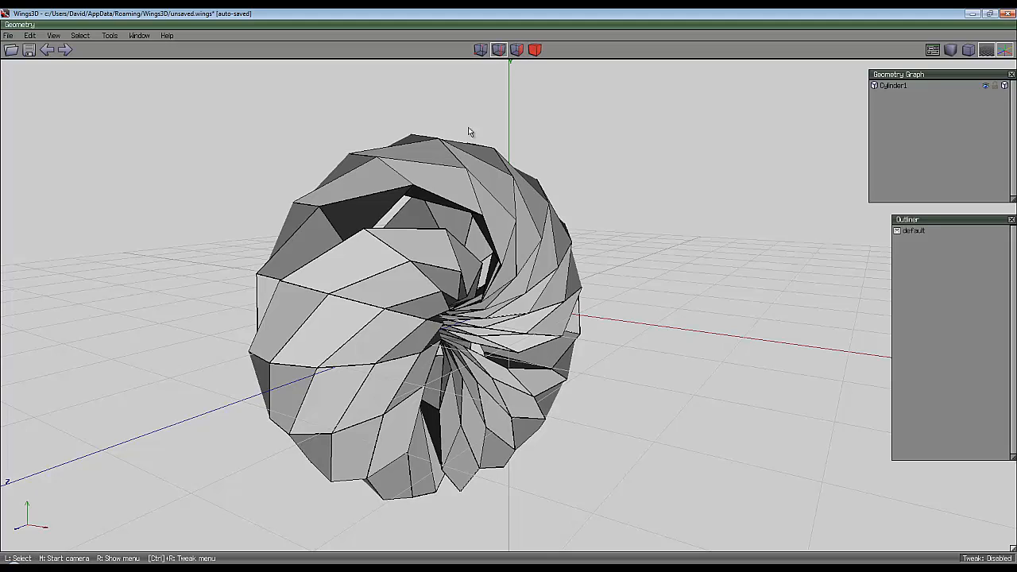
pyautogui.click(383, 195)
pyautogui.click(411, 236)
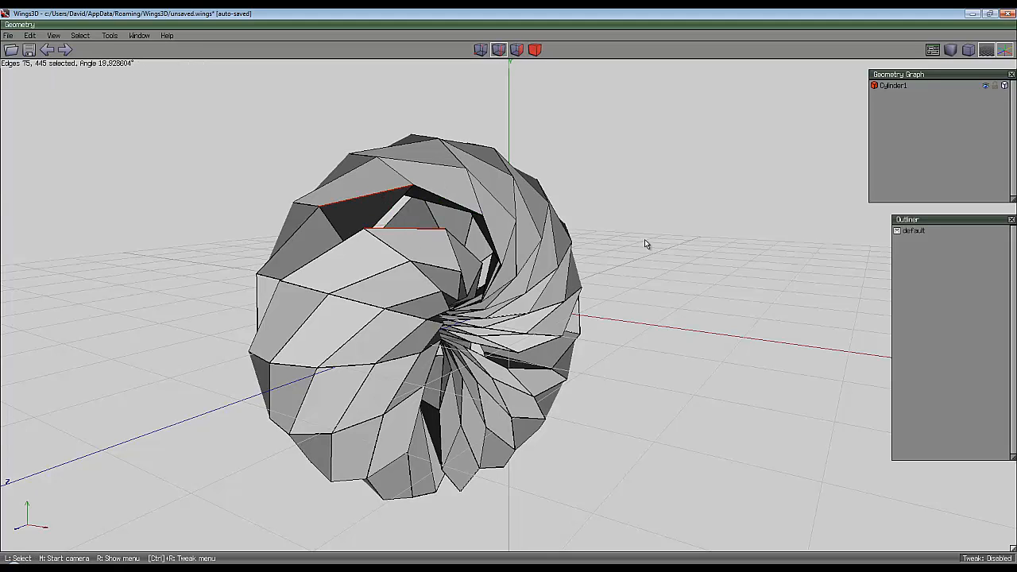
pyautogui.press('l')
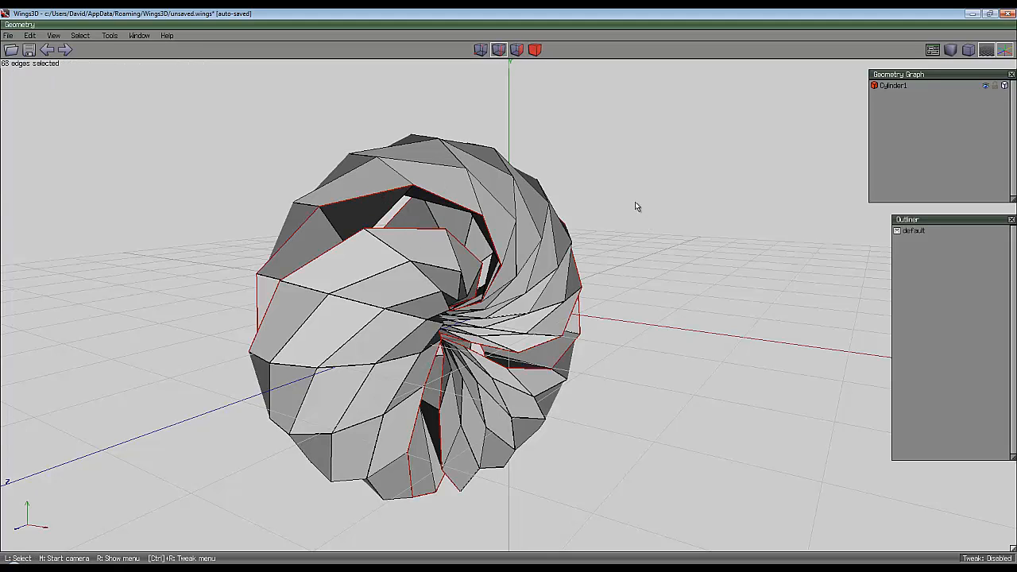
pyautogui.rightClick(636, 207)
pyautogui.click(640, 386)
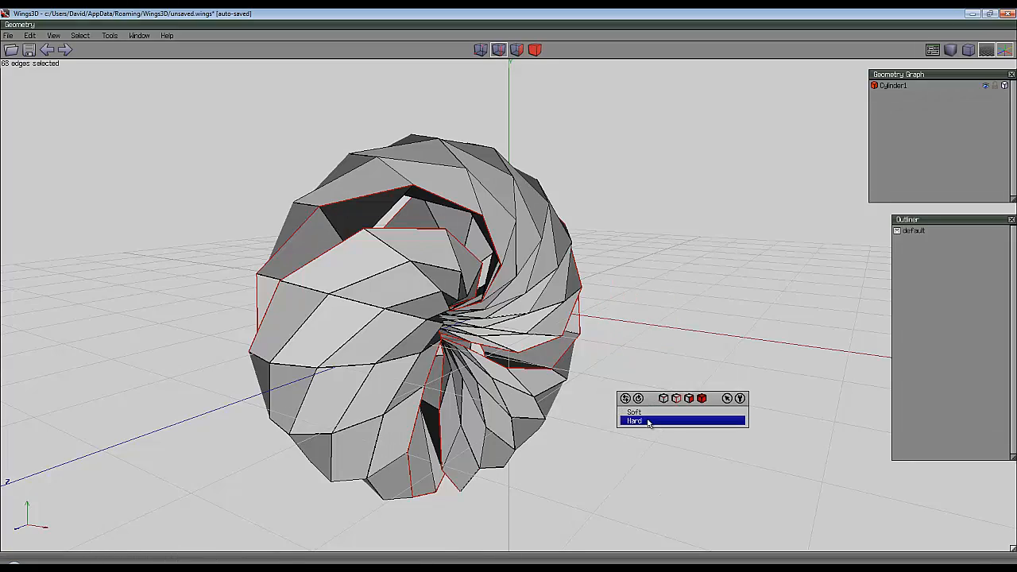
pyautogui.click(648, 423)
pyautogui.moveTo(628, 312); pyautogui.dragTo(638, 295, button='middle')
pyautogui.press('space')
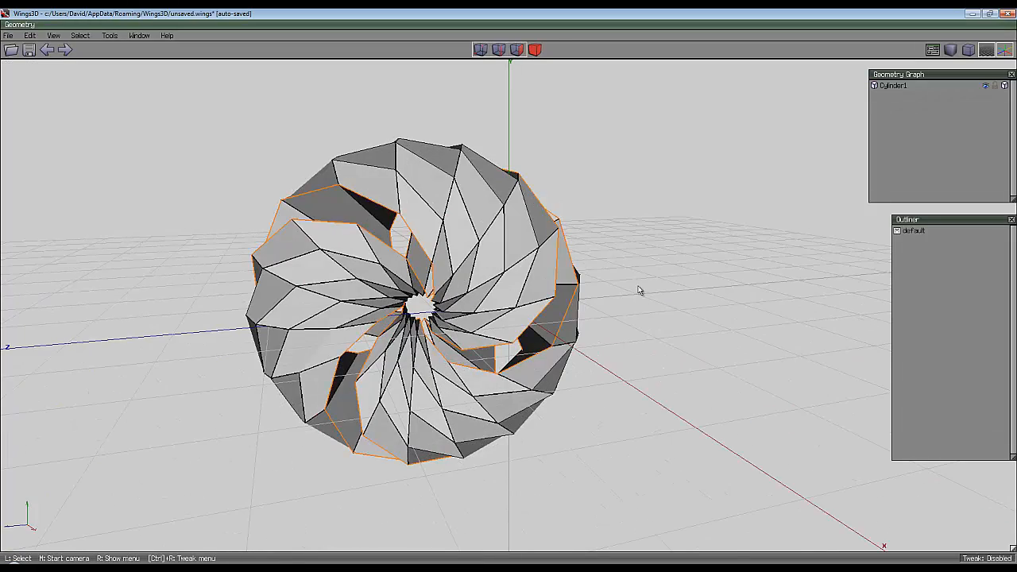
# Smooth the whole twisted ring body twice and deselect it
pyautogui.middleClick(638, 290)
pyautogui.click(638, 289)
pyautogui.click(537, 55)
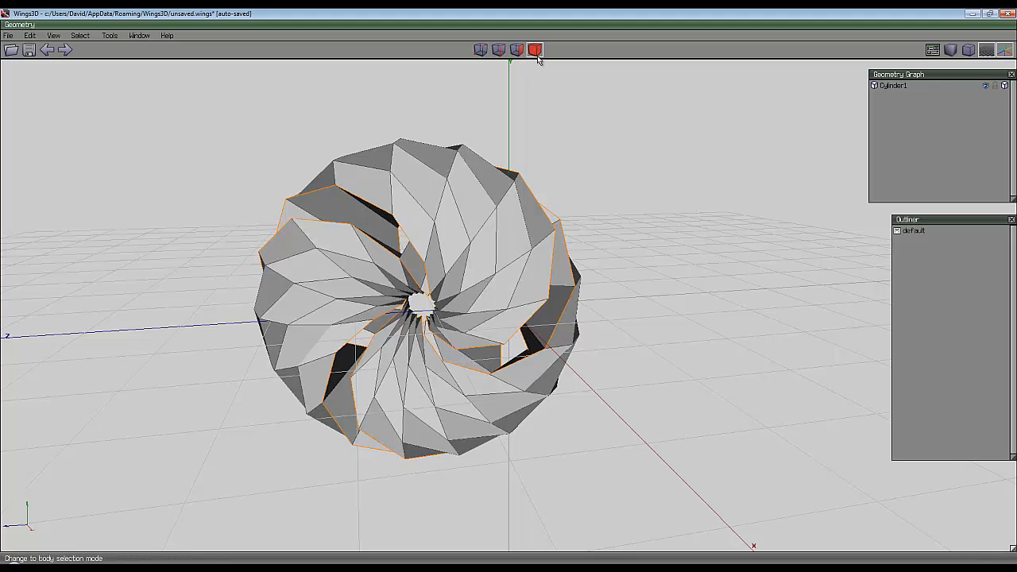
pyautogui.click(517, 184)
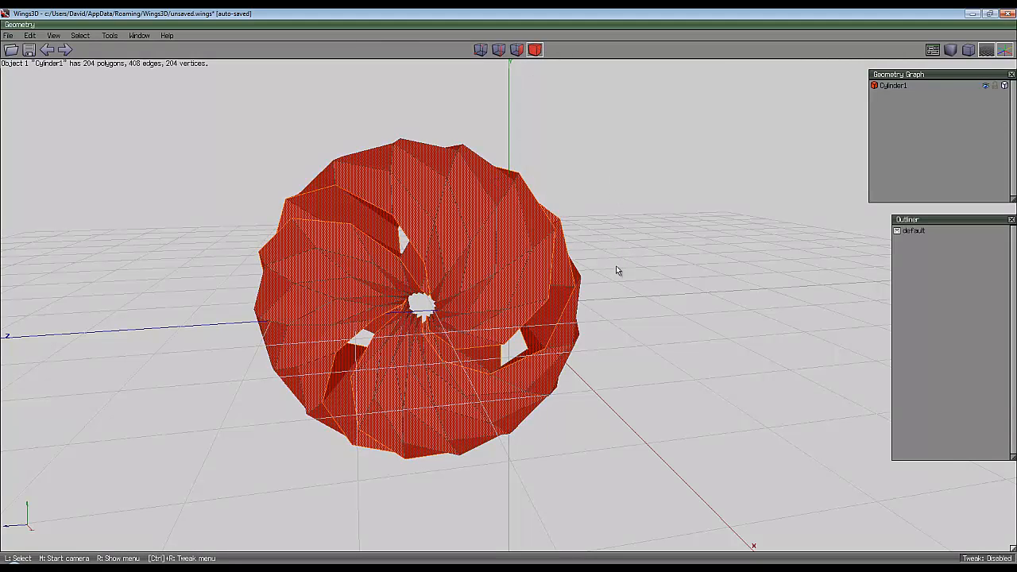
pyautogui.press('s')
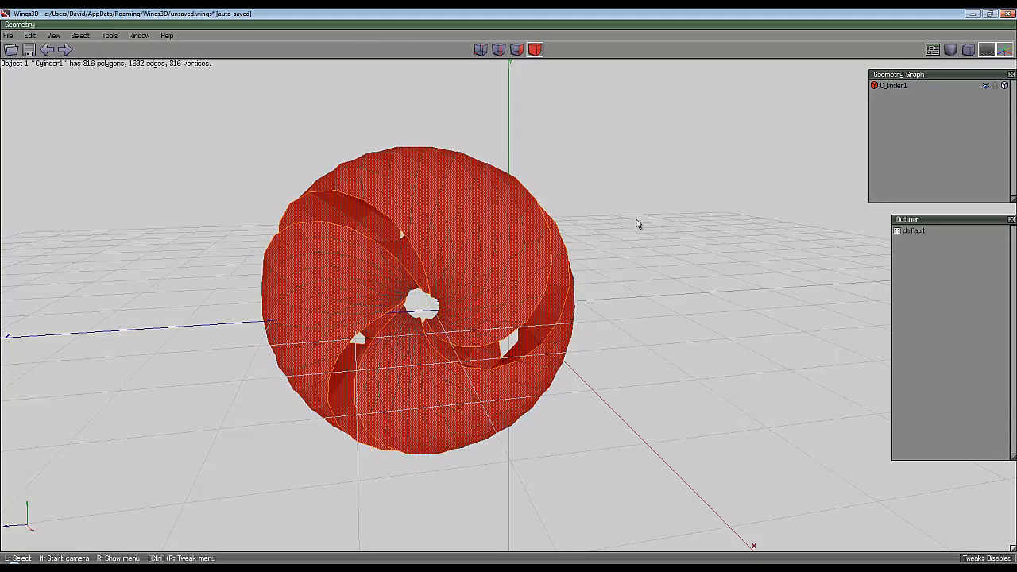
pyautogui.press('s')
pyautogui.middleClick(613, 220)
pyautogui.scroll(5, 509, 291)
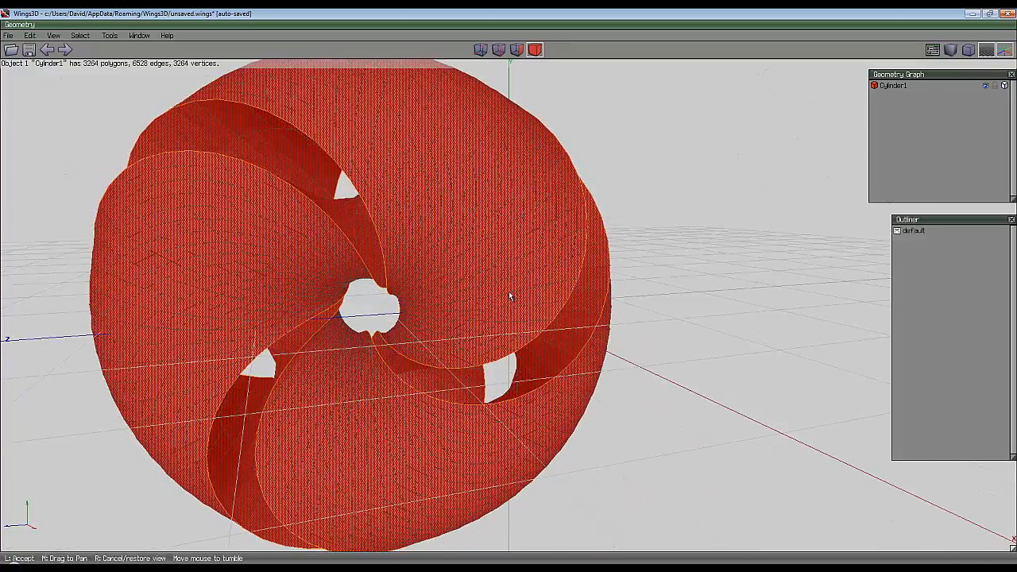
pyautogui.click(508, 292)
pyautogui.press('space')
# Select the edge rings across the strands' inner strips, convert them to faces and store the selection
pyautogui.middleClick(613, 208)
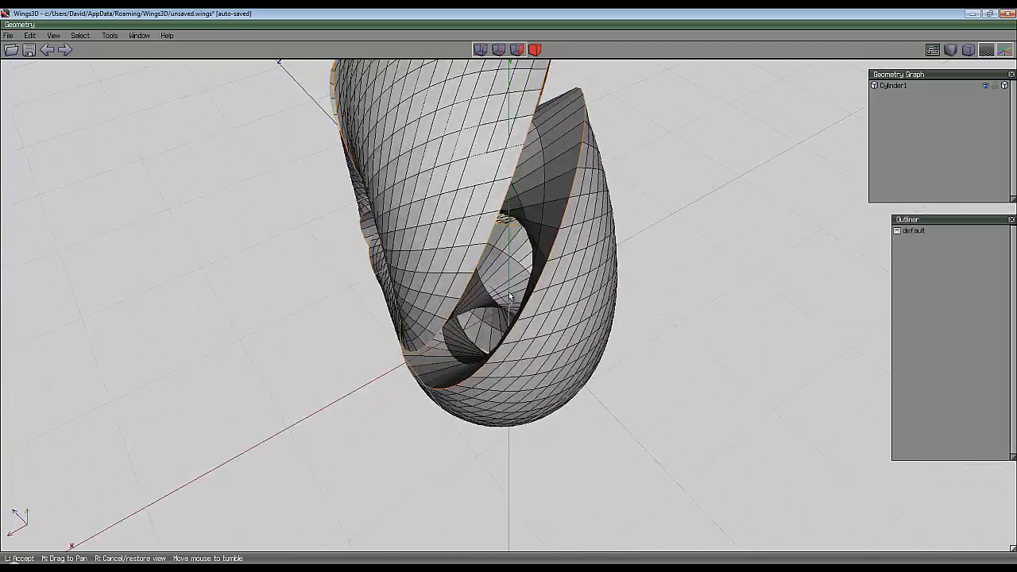
pyautogui.click(509, 295)
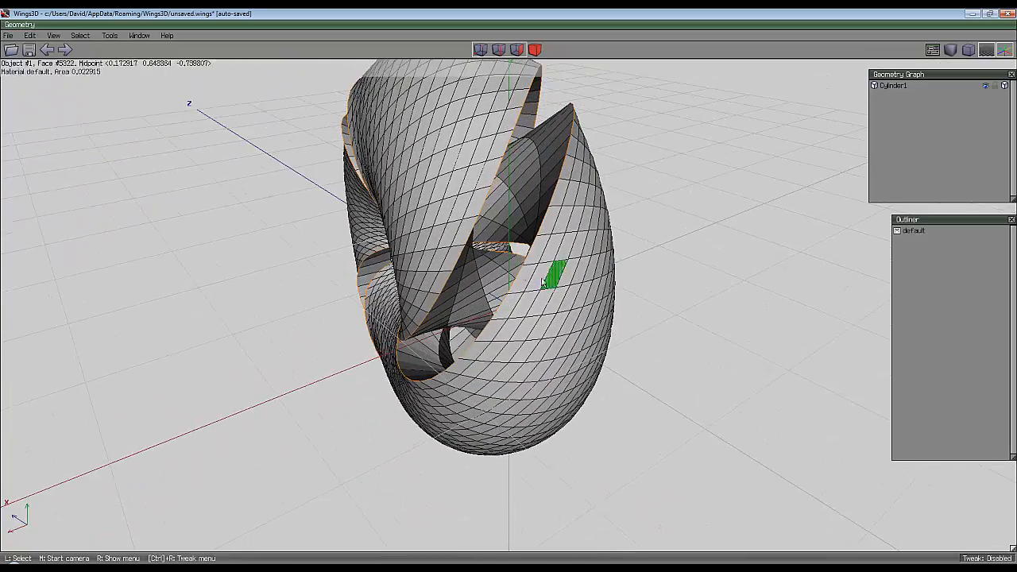
pyautogui.click(485, 226)
pyautogui.click(496, 218)
pyautogui.click(542, 160)
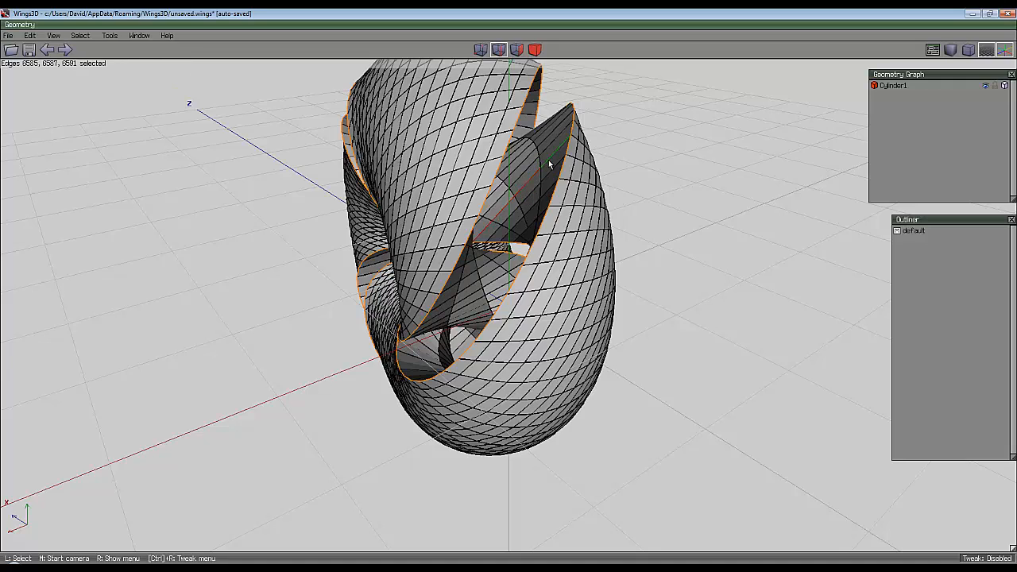
pyautogui.click(534, 171)
pyautogui.press('g')
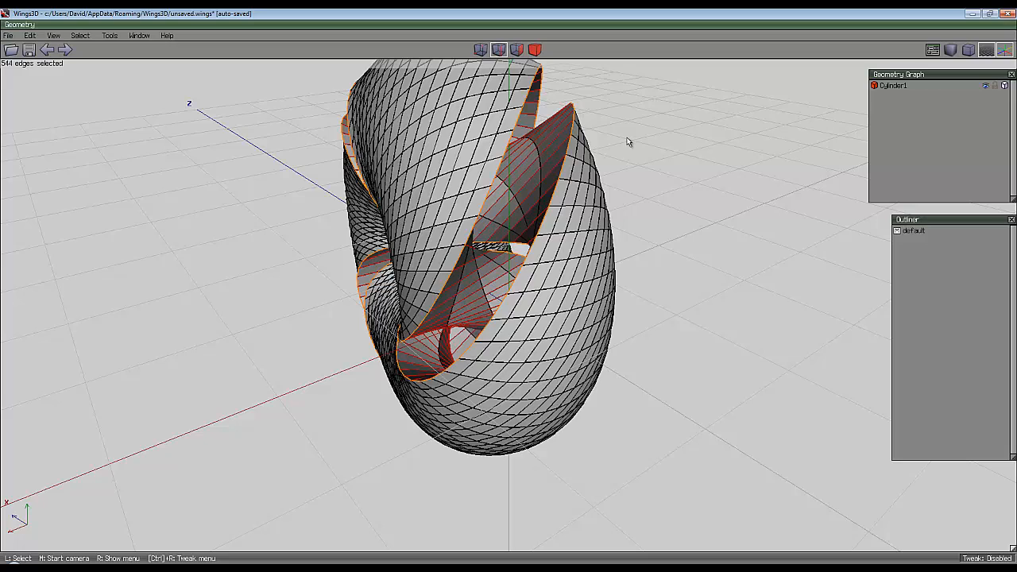
pyautogui.click(517, 50)
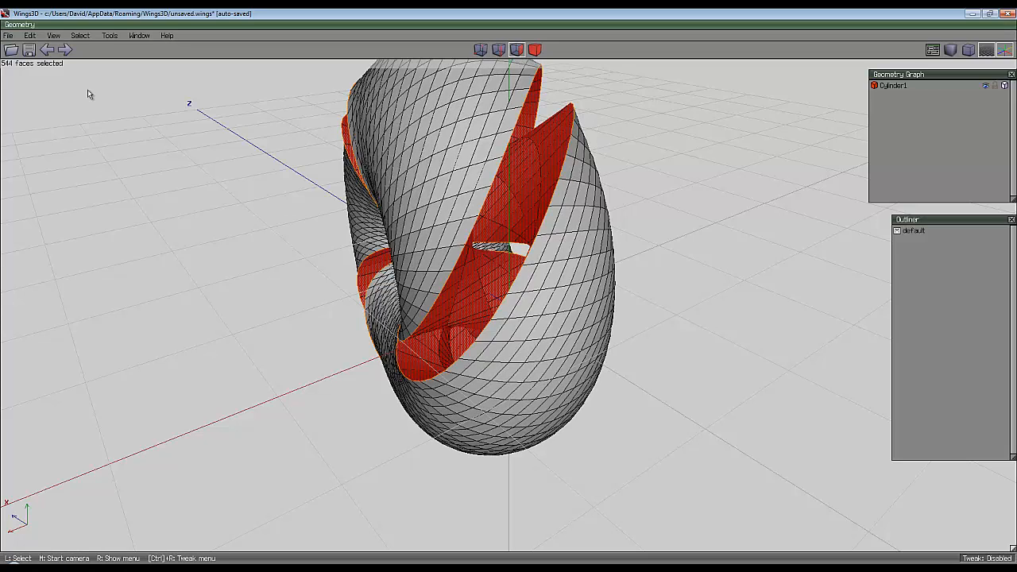
pyautogui.click(80, 36)
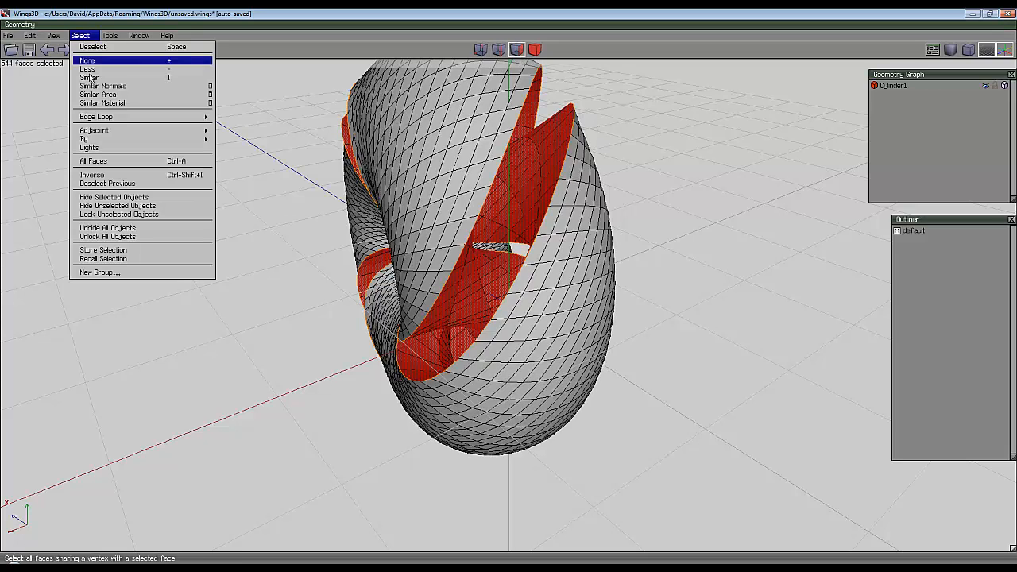
pyautogui.click(104, 250)
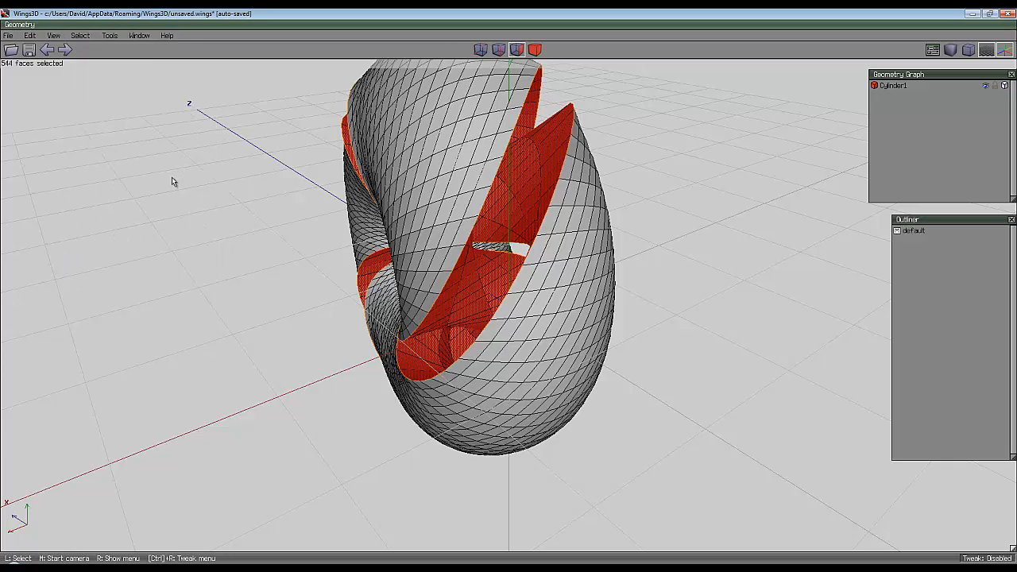
# Shell Extrude the selected inner strip faces along their normals by 0.05
pyautogui.rightClick(621, 119)
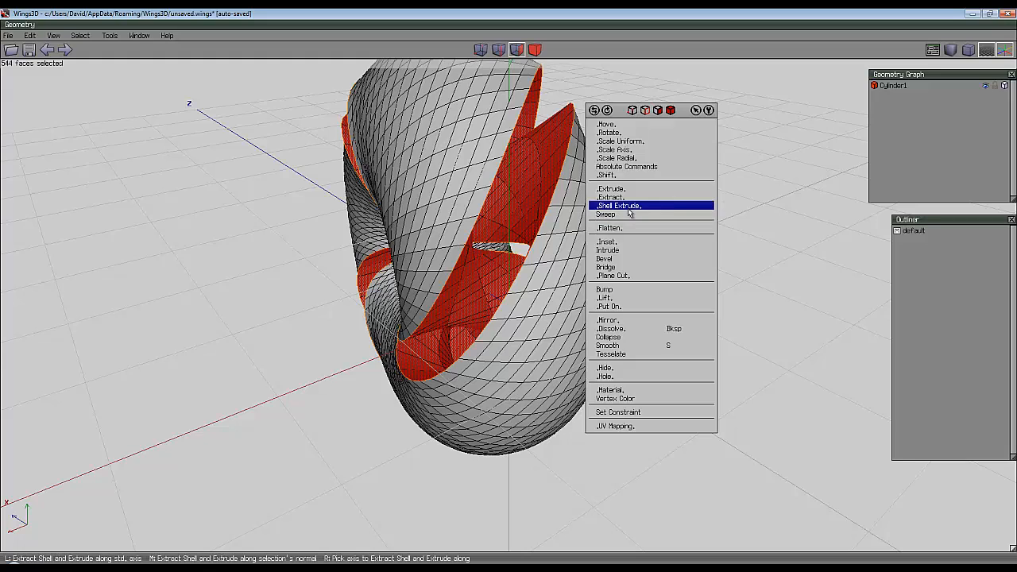
pyautogui.click(617, 205)
pyautogui.click(612, 219)
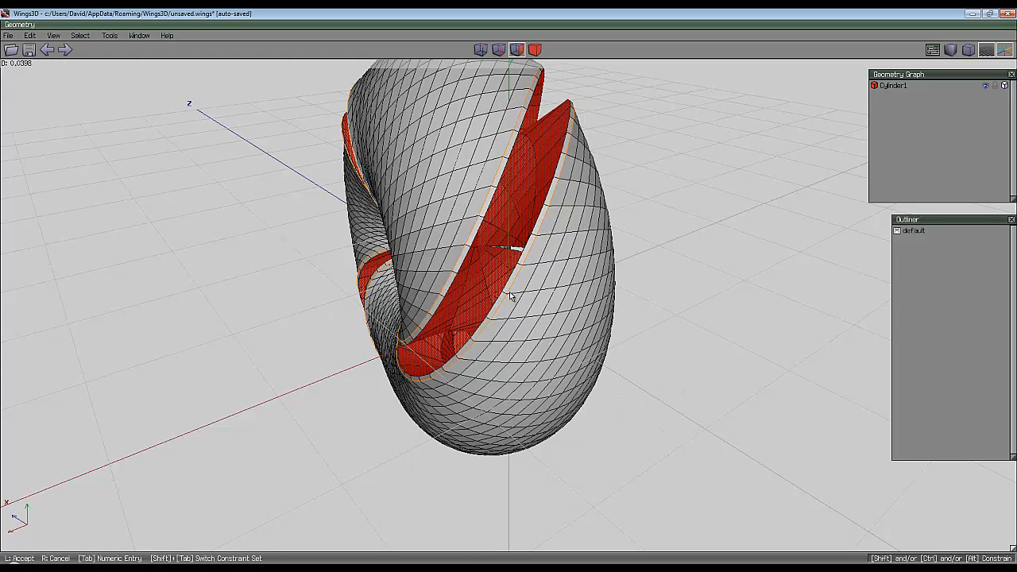
pyautogui.press('Tab')
pyautogui.write('0.1')
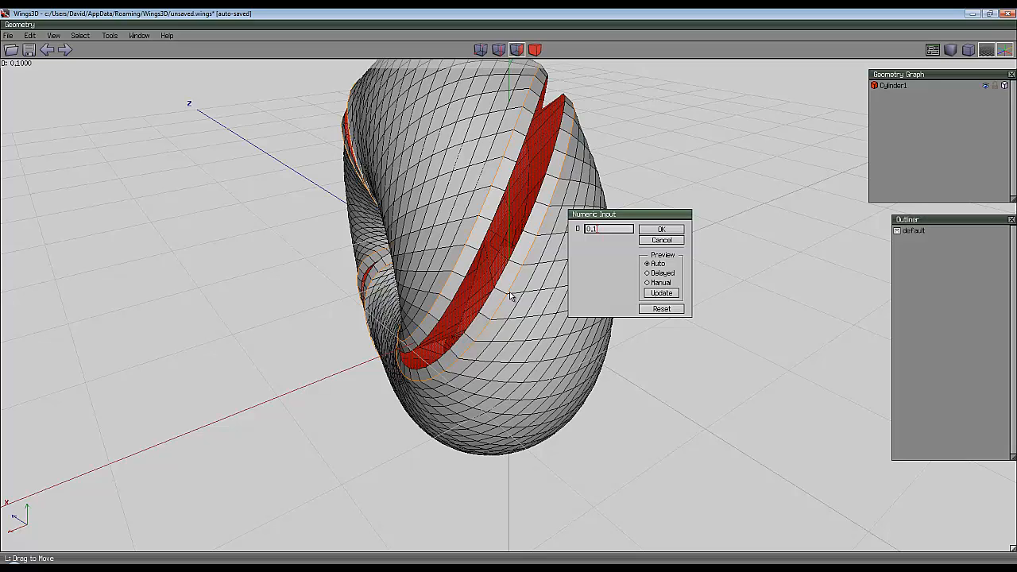
pyautogui.press('BackSpace')
pyautogui.write('05')
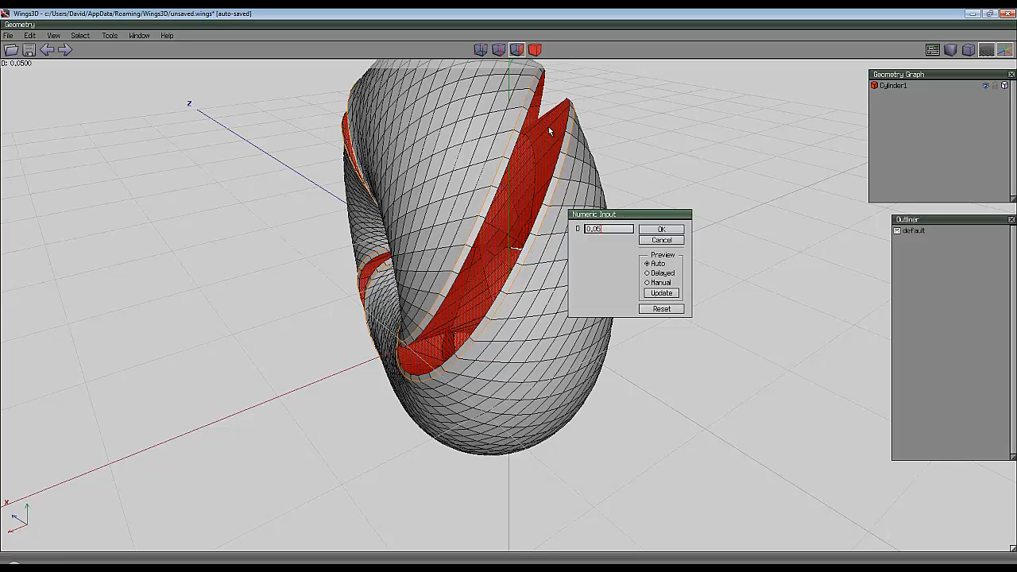
pyautogui.click(672, 232)
# Inspect the extruded strip edges near the central hole and clear the face selection
pyautogui.middleClick(657, 219)
pyautogui.scroll(3, 510, 295)
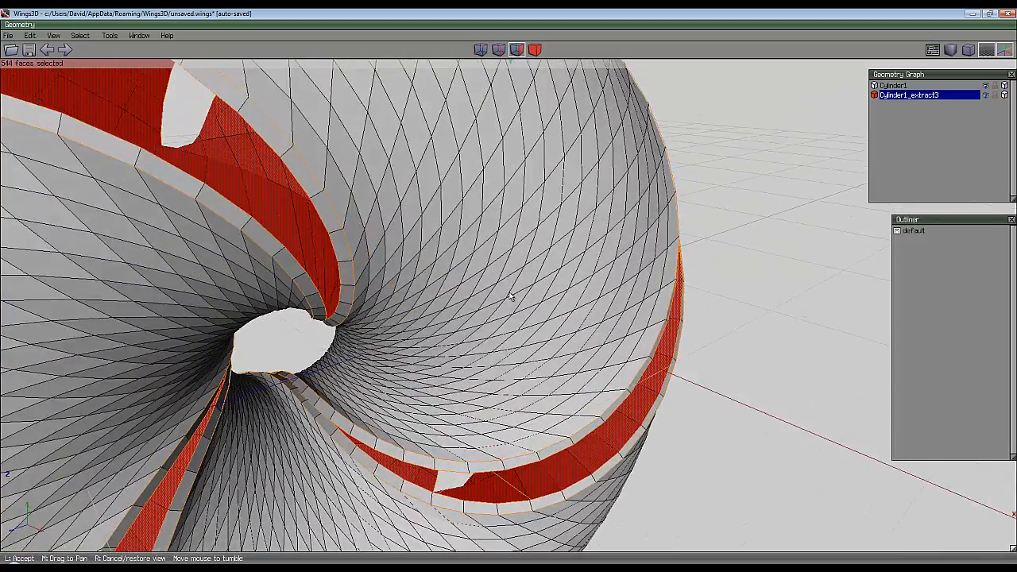
pyautogui.click(272, 393)
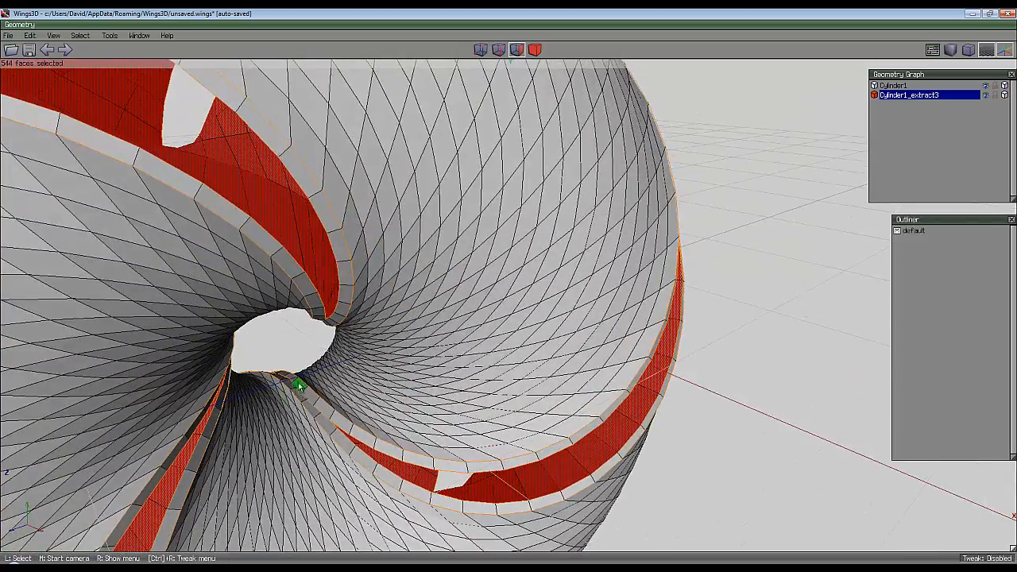
pyautogui.middleClick(298, 383)
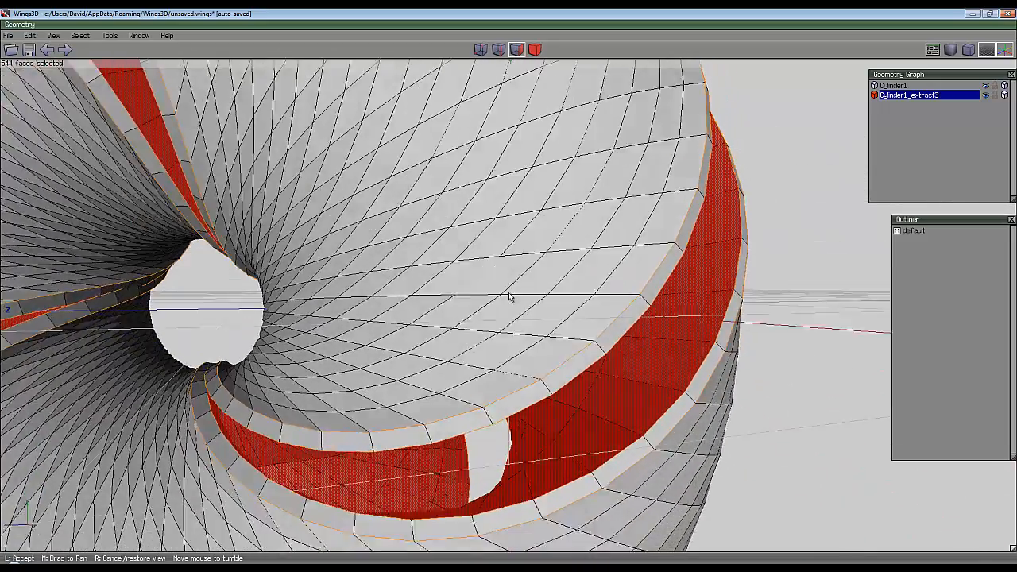
pyautogui.click(314, 418)
pyautogui.press('Delete')
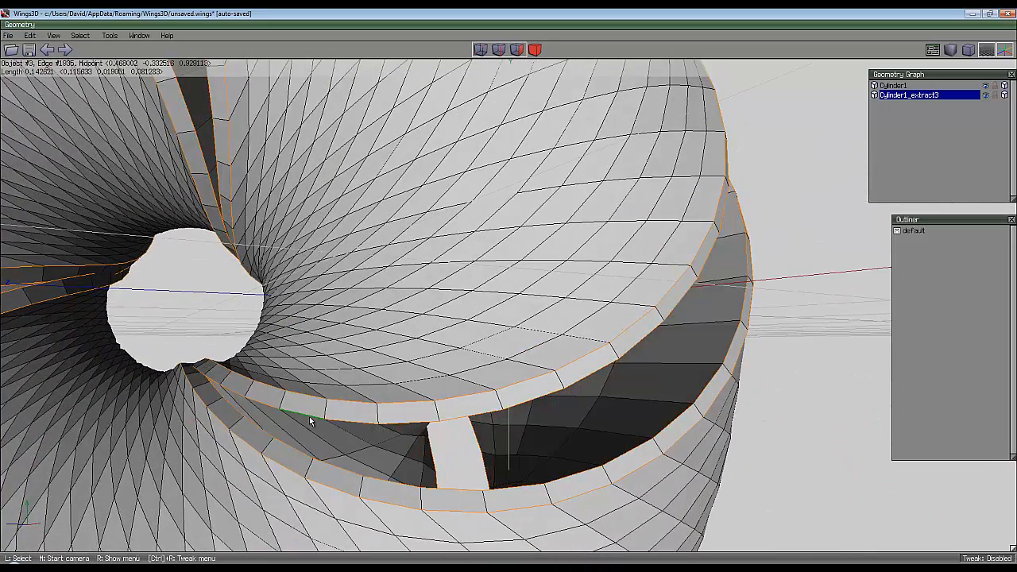
# Bevel the two edge loops along the inner rims of the extruded strips by about 0.023 and clear the selection
pyautogui.click(292, 454)
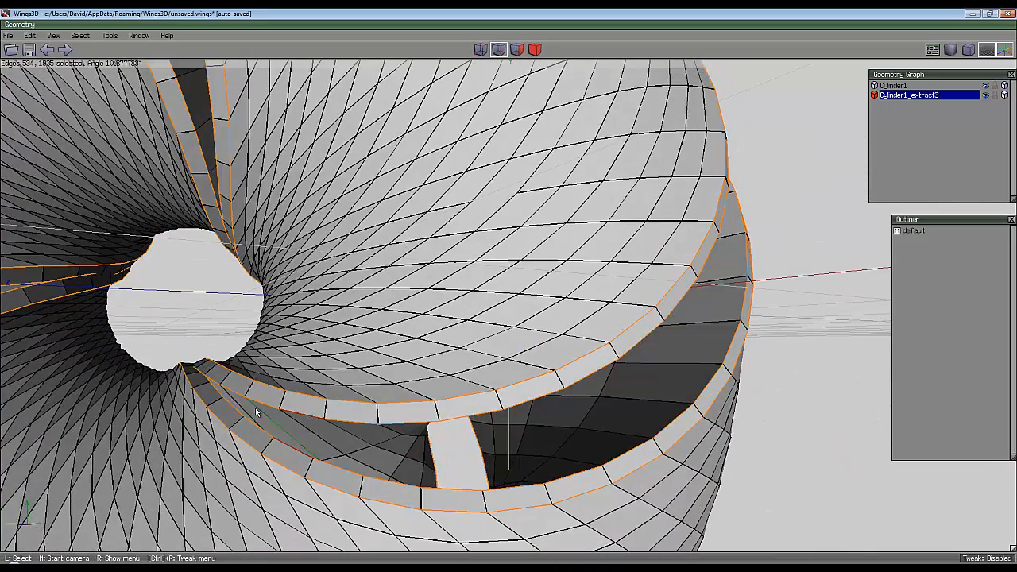
pyautogui.press('l')
pyautogui.rightClick(237, 287)
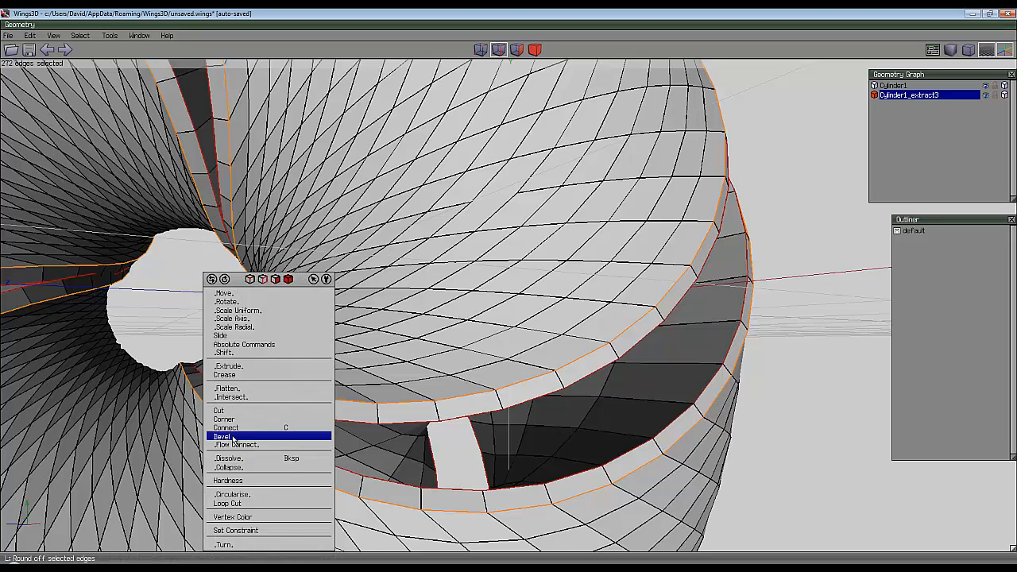
pyautogui.click(262, 434)
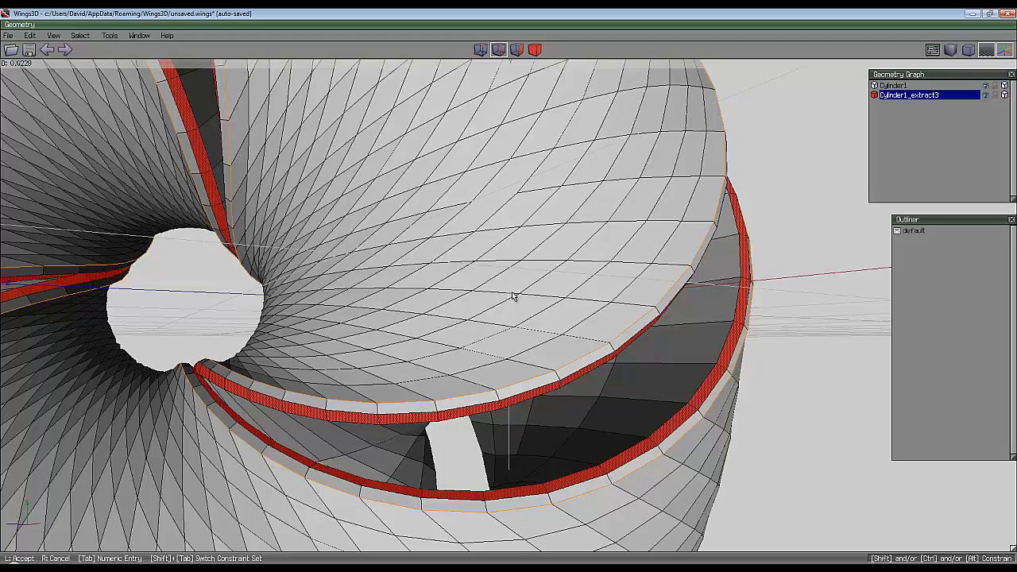
pyautogui.click(513, 296)
pyautogui.middleClick(513, 296)
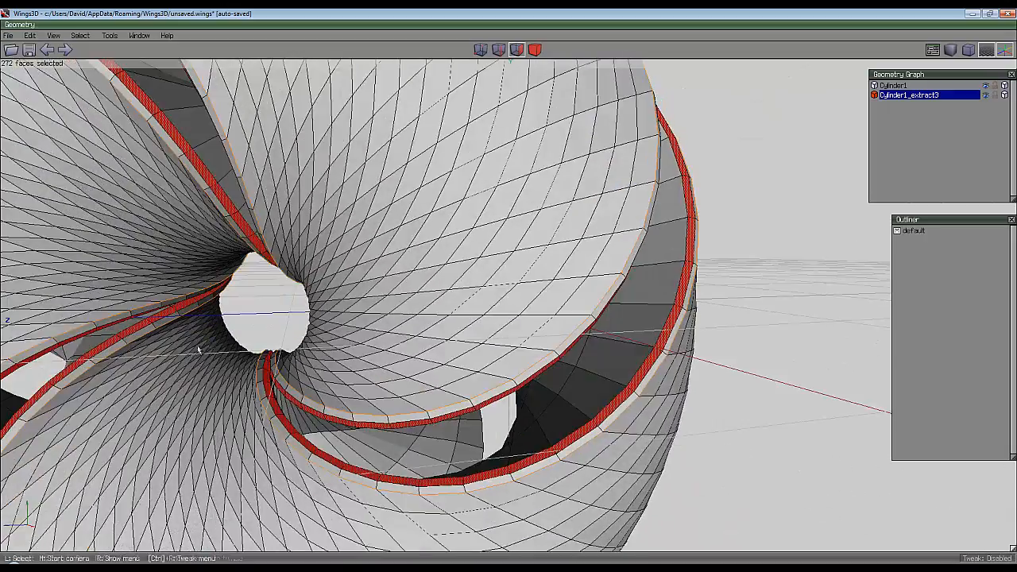
pyautogui.click(513, 296)
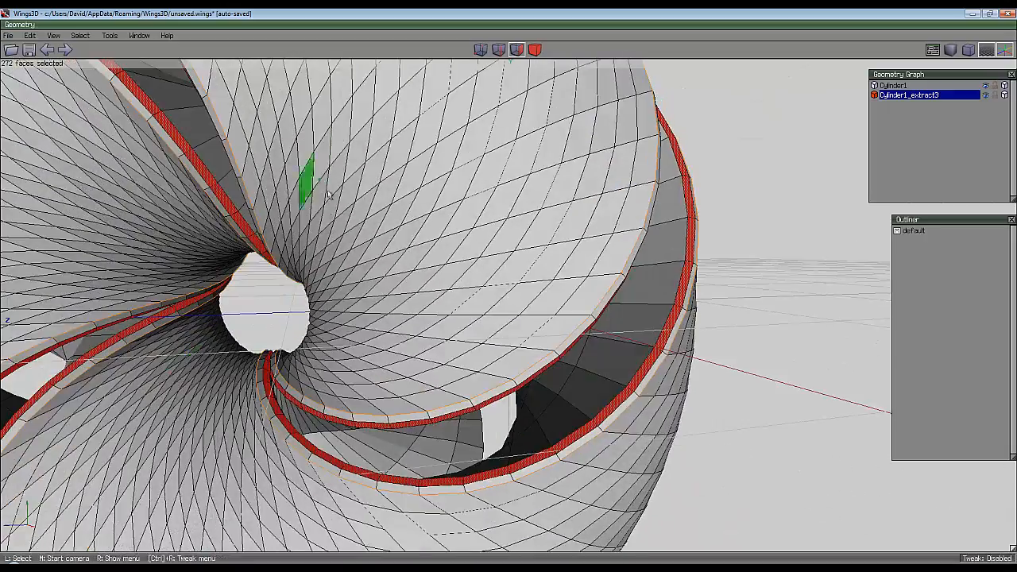
pyautogui.press('space')
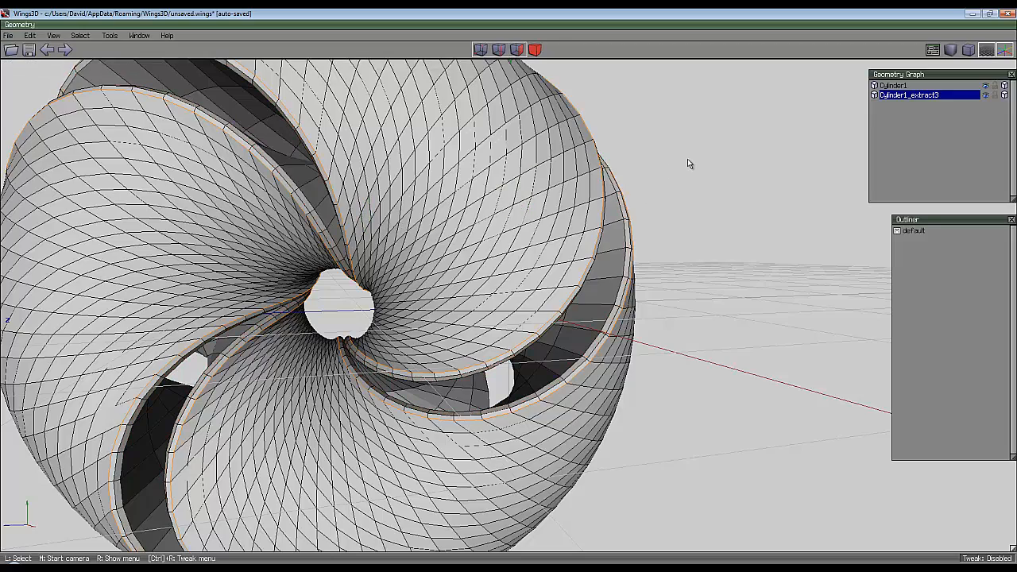
# Hide Cylinder1_extract3 and recall the stored selection of inner strip faces on Cylinder1
pyautogui.middleClick(677, 163)
pyautogui.click(677, 163)
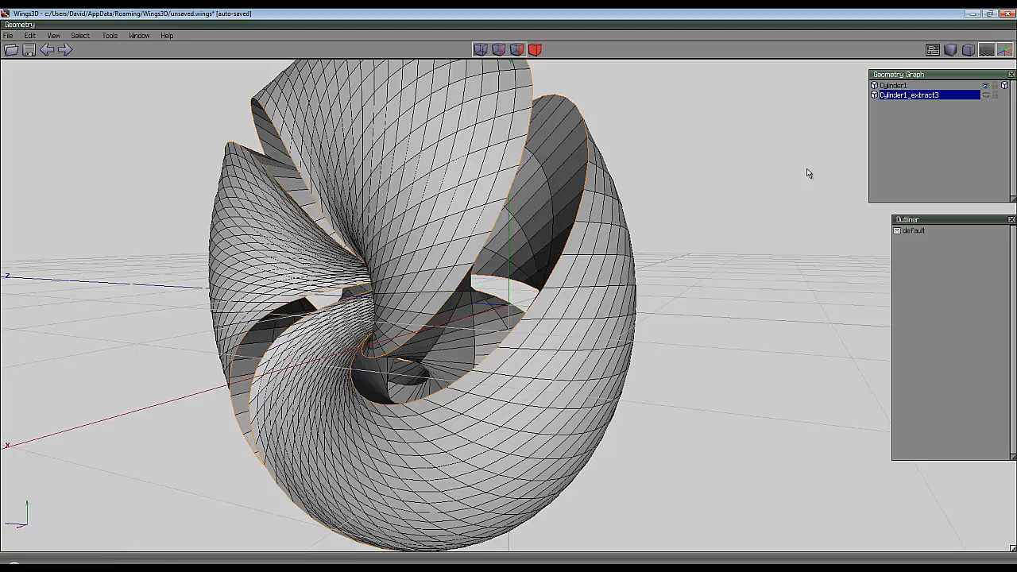
pyautogui.moveTo(806, 170); pyautogui.dragTo(652, 199, button='middle')
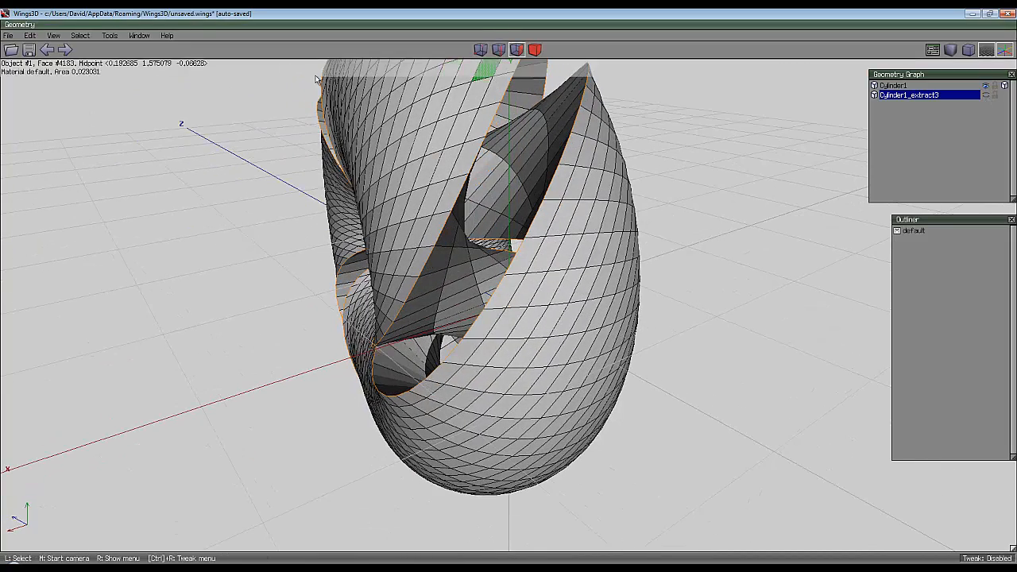
pyautogui.click(80, 35)
pyautogui.click(107, 259)
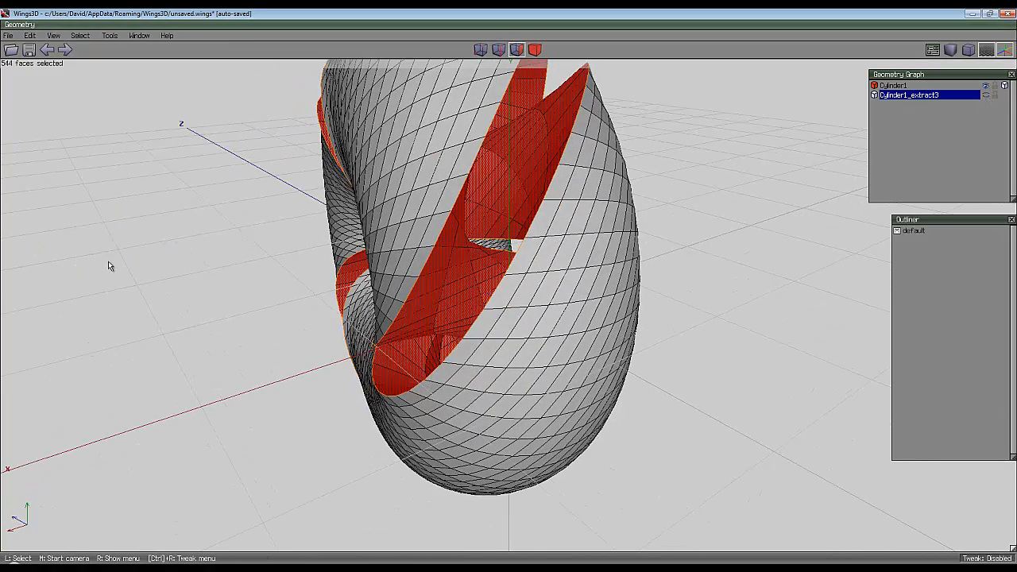
# Intrude the selected inner strip faces of Cylinder1 by 0.05
pyautogui.rightClick(691, 179)
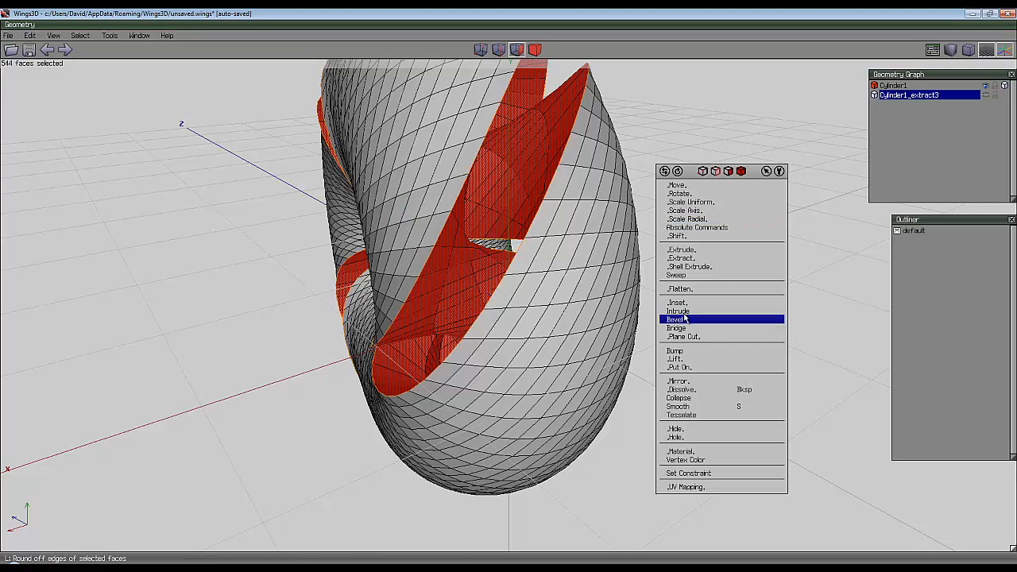
pyautogui.click(680, 311)
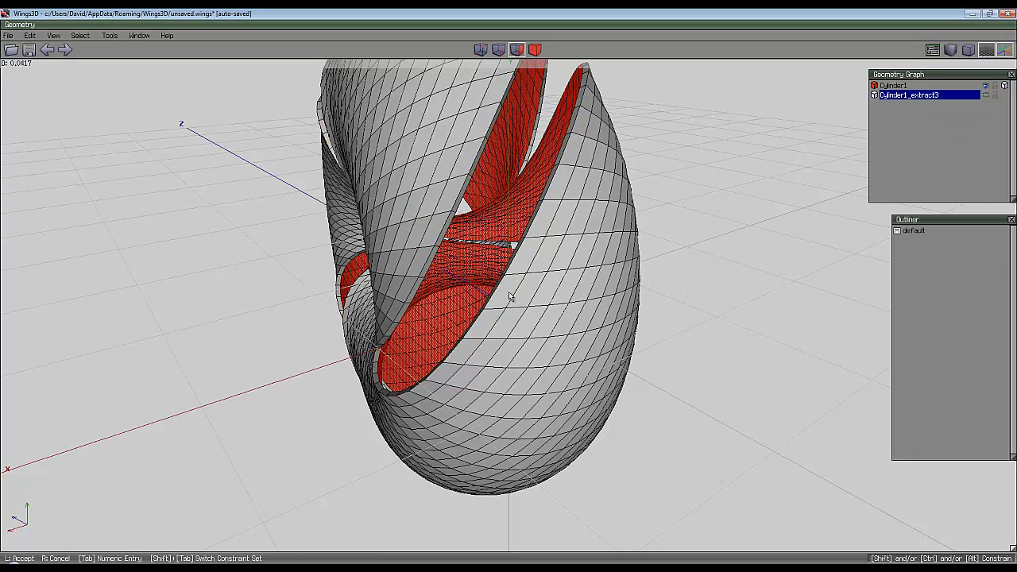
pyautogui.press('Tab')
pyautogui.write('0.05')
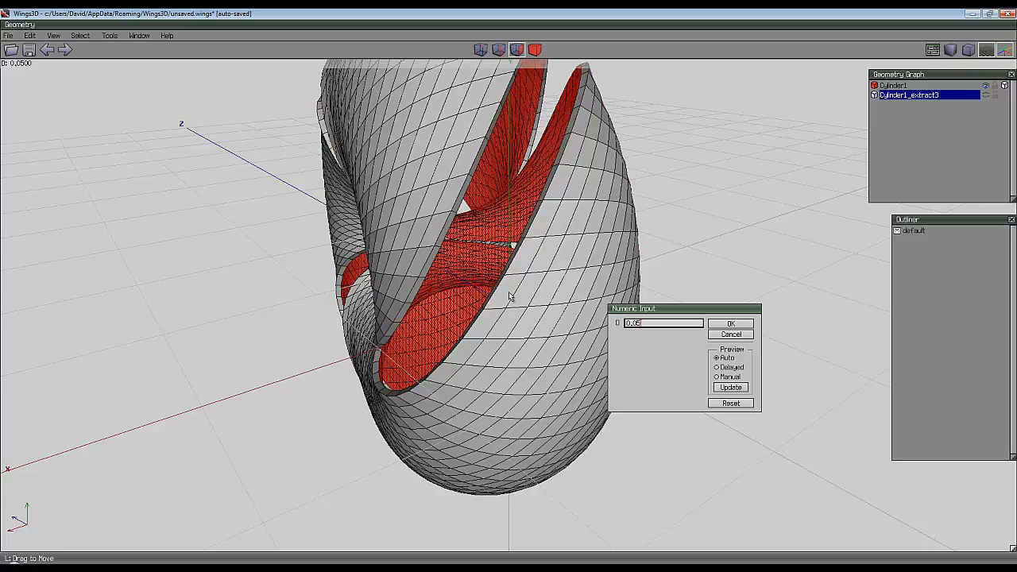
pyautogui.click(727, 323)
# Select all faces of Cylinder1 and assign them a new material named Glass with default properties
pyautogui.middleClick(706, 237)
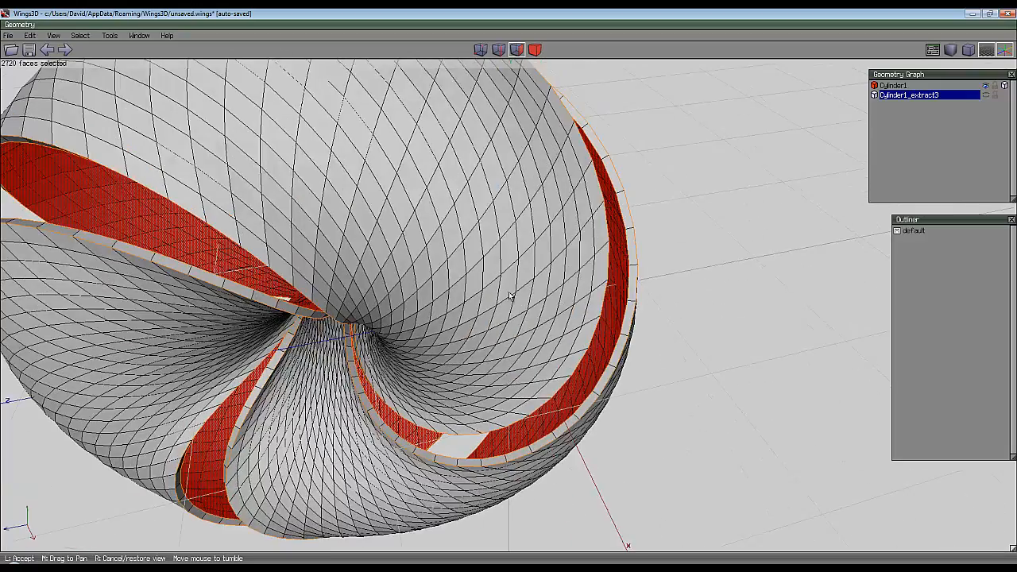
pyautogui.click(706, 237)
pyautogui.middleClick(538, 217)
pyautogui.click(716, 211)
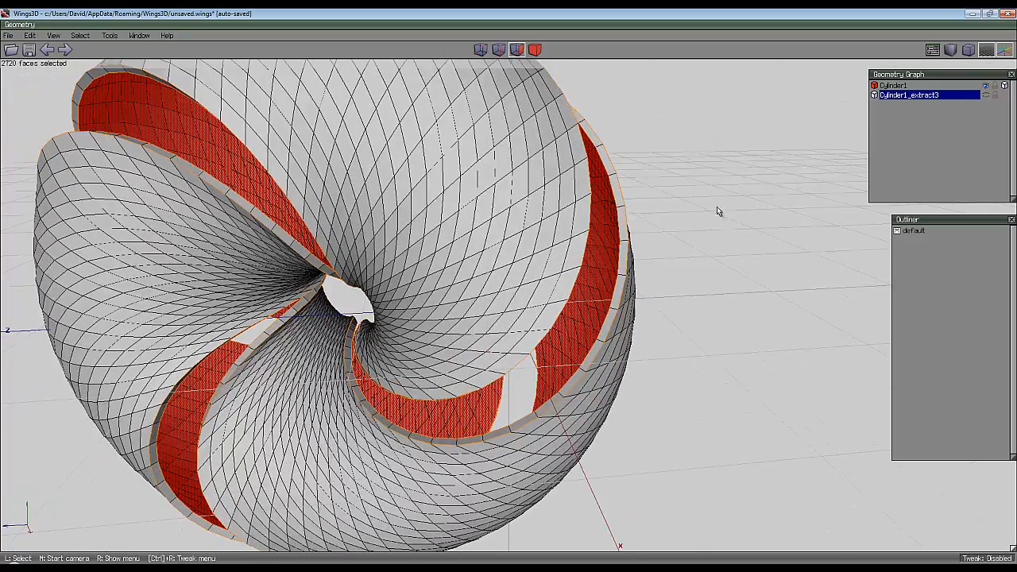
pyautogui.click(535, 49)
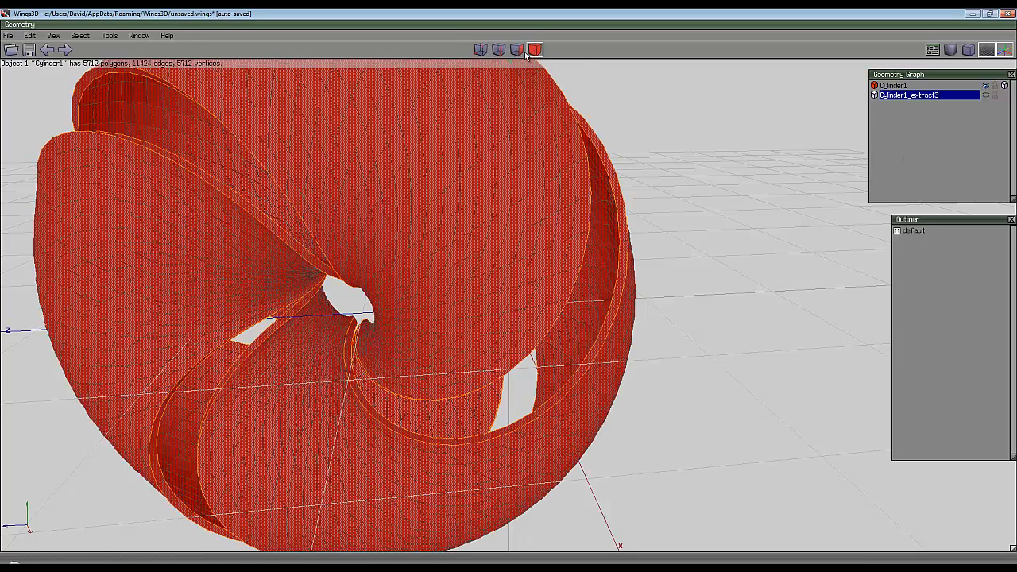
pyautogui.click(517, 50)
pyautogui.rightClick(681, 166)
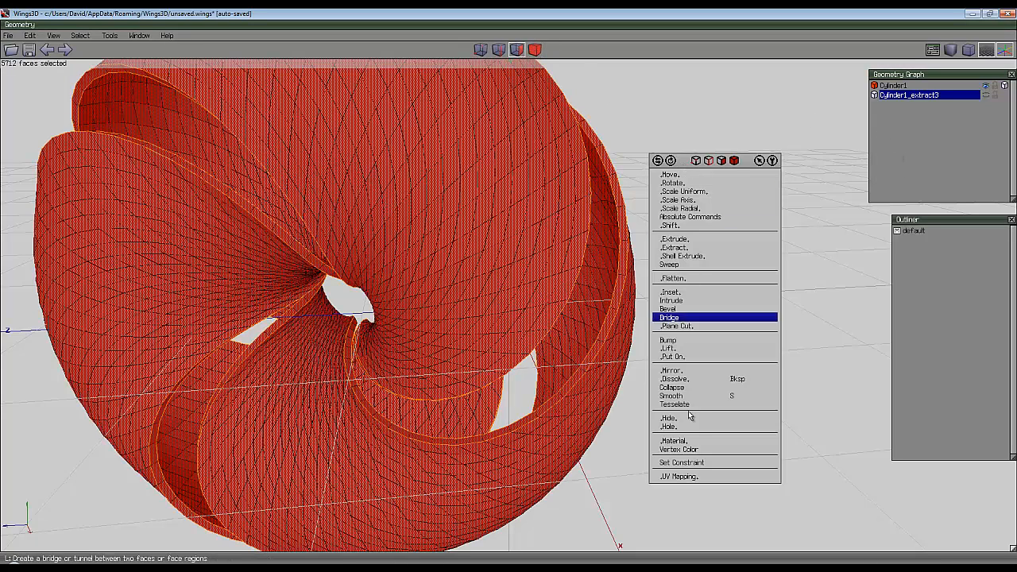
pyautogui.click(693, 441)
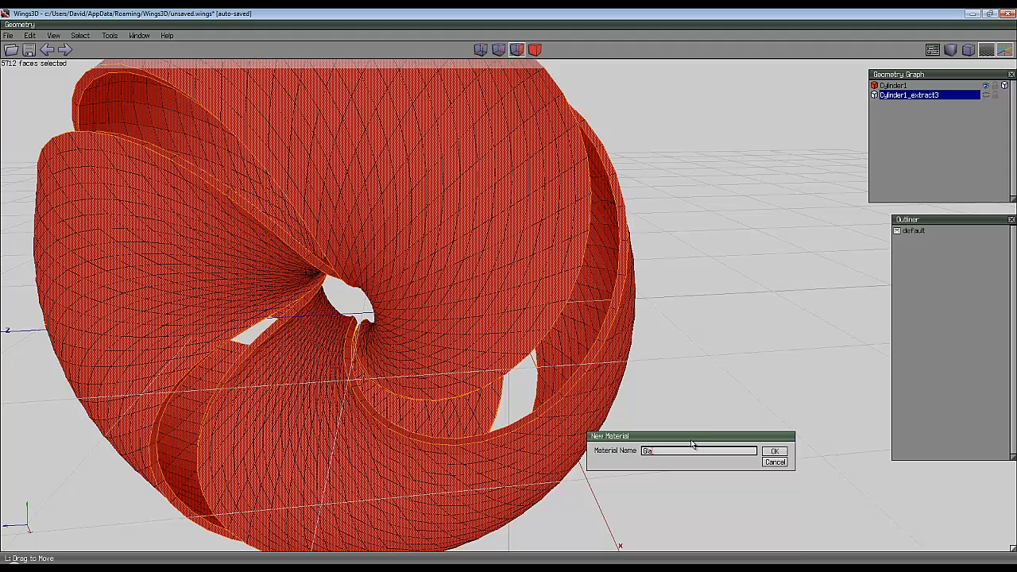
pyautogui.click(775, 451)
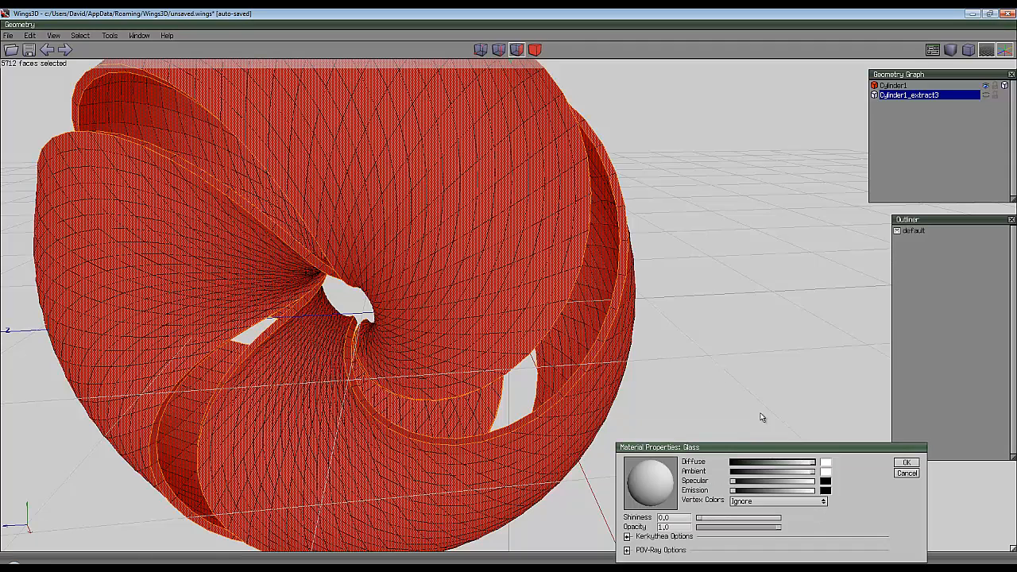
pyautogui.click(908, 463)
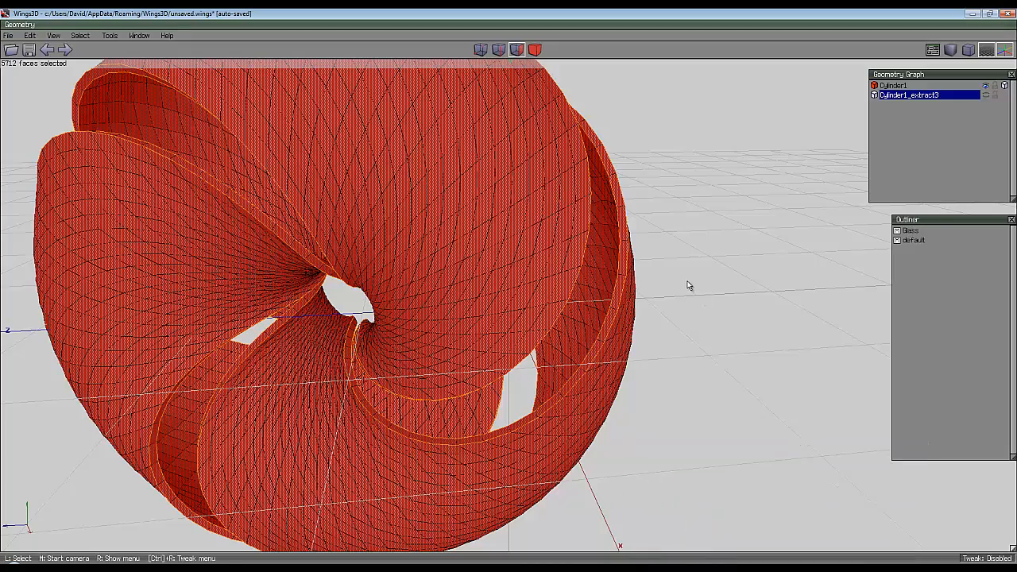
# Hide Cylinder1 and show Cylinder1_extract3 in its place
pyautogui.moveTo(689, 286); pyautogui.dragTo(692, 282, button='middle')
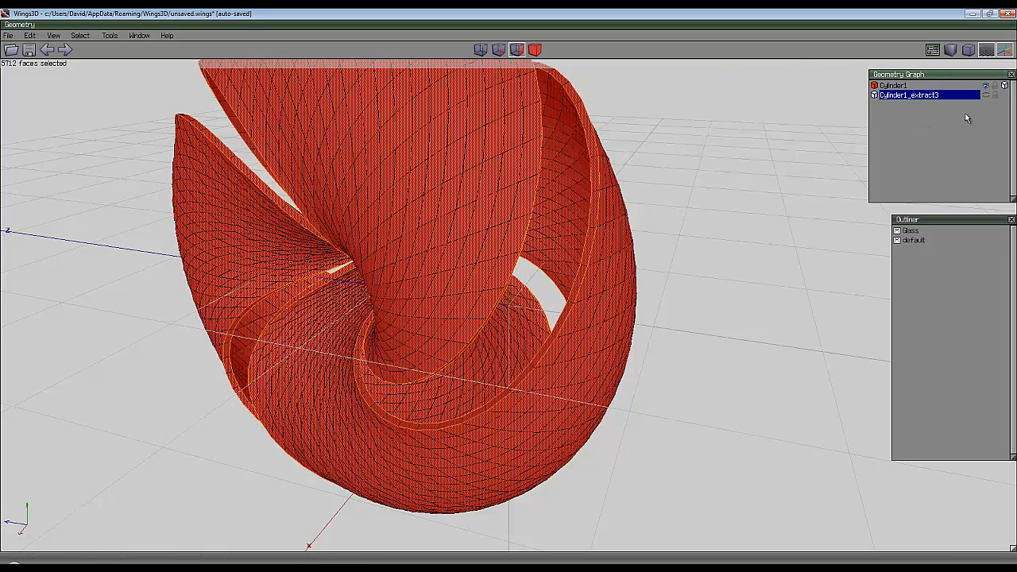
pyautogui.click(987, 85)
pyautogui.click(986, 95)
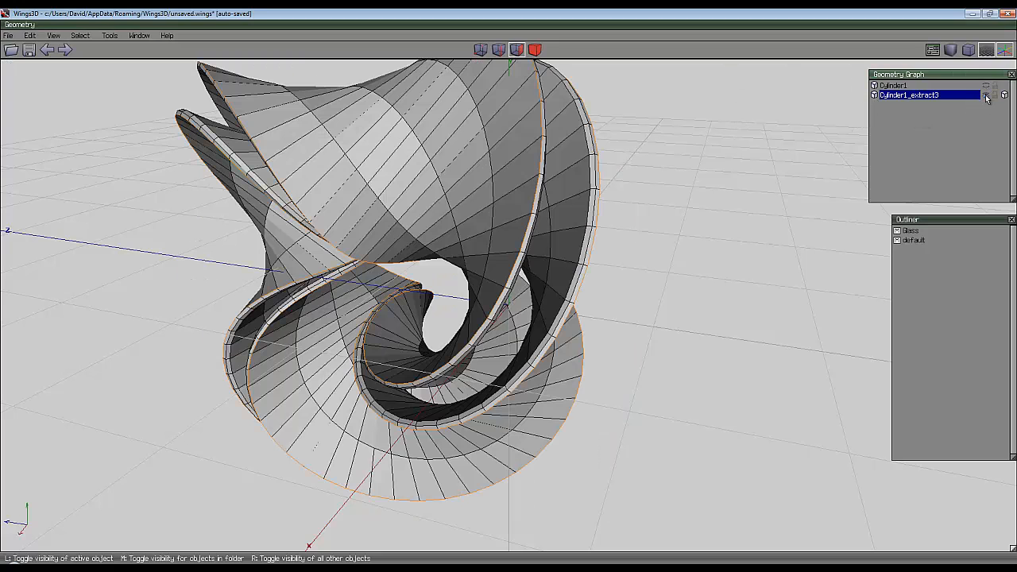
pyautogui.middleClick(724, 124)
pyautogui.click(509, 291)
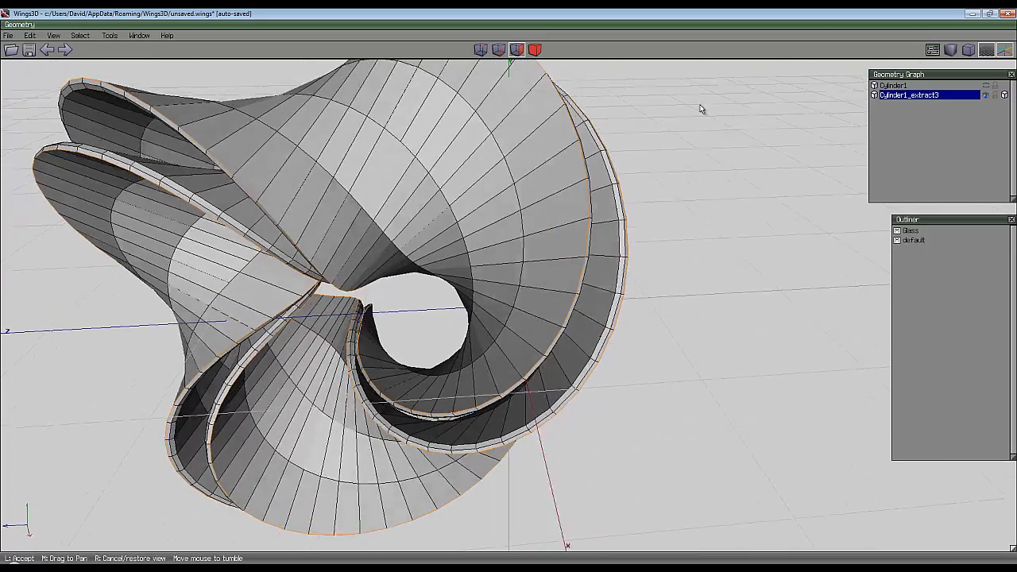
# Assign a new default-property material named Inner to all faces of Cylinder1_extract3 and clear the selection
pyautogui.click(534, 50)
pyautogui.click(517, 50)
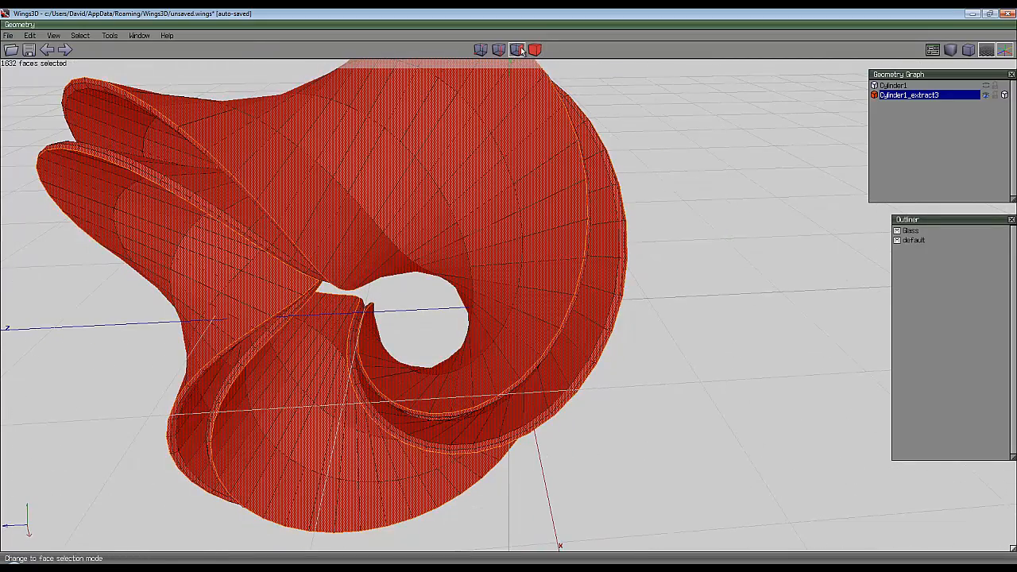
pyautogui.rightClick(672, 149)
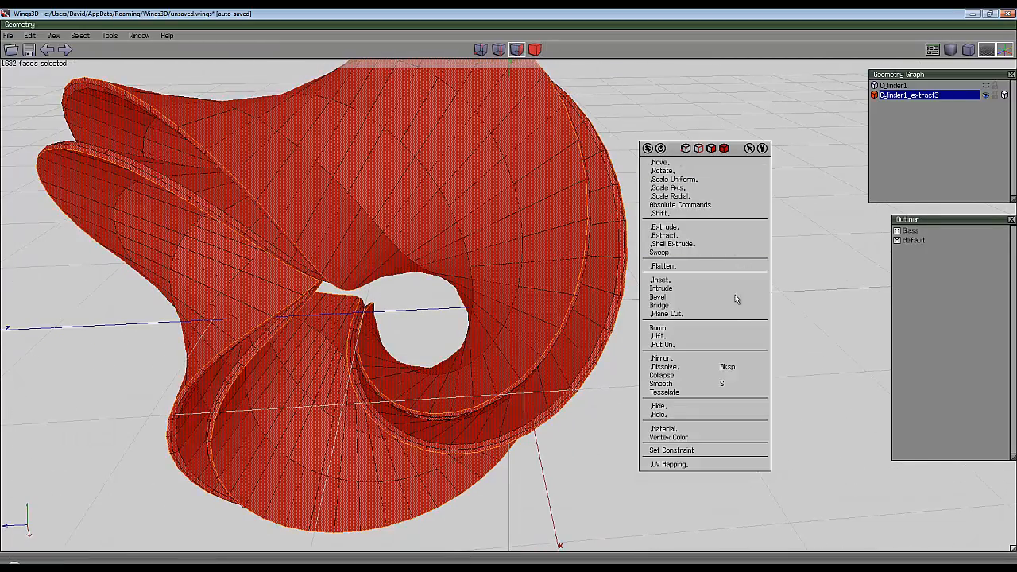
pyautogui.rightClick(725, 429)
pyautogui.write('Inner')
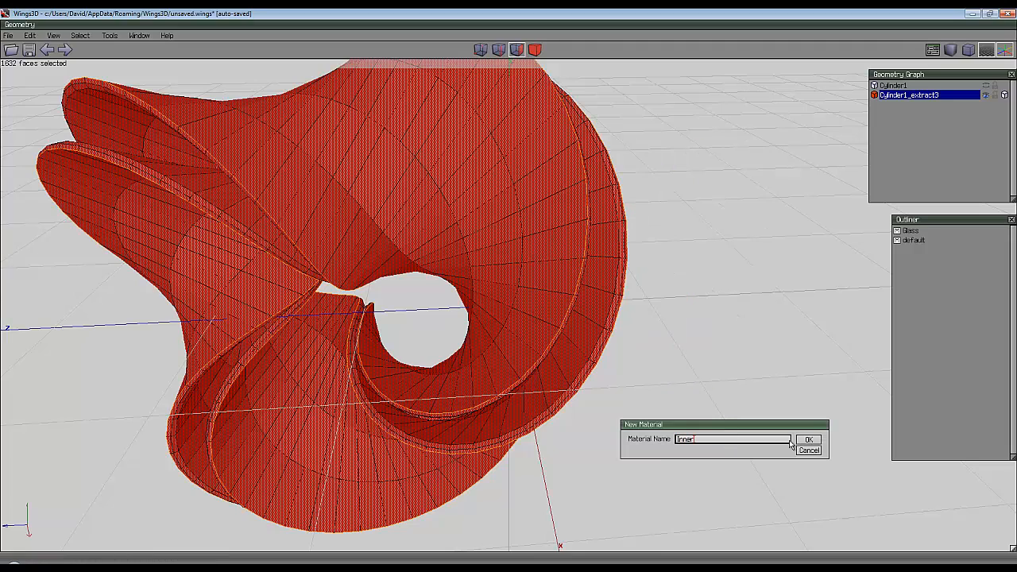
pyautogui.click(807, 440)
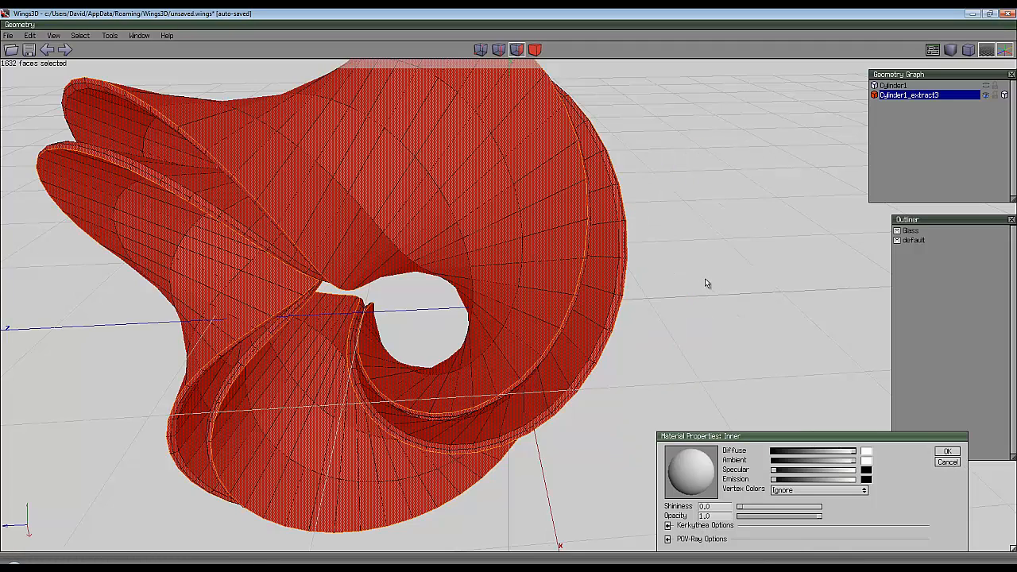
pyautogui.click(953, 453)
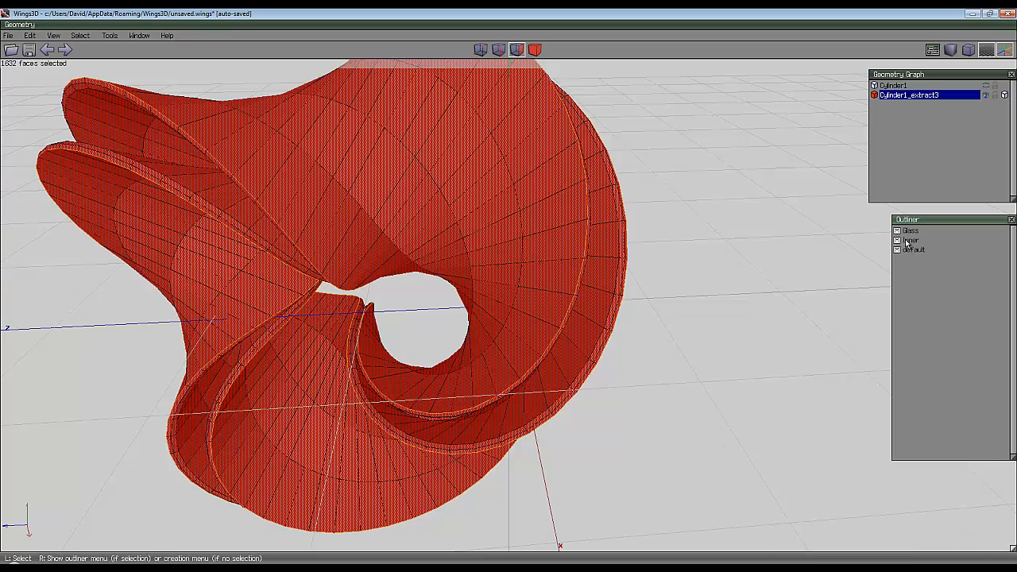
pyautogui.press('space')
# Bevel one lengthwise edge loop on the broad surface of Cylinder1_extract3 into a narrow band of faces
pyautogui.middleClick(700, 186)
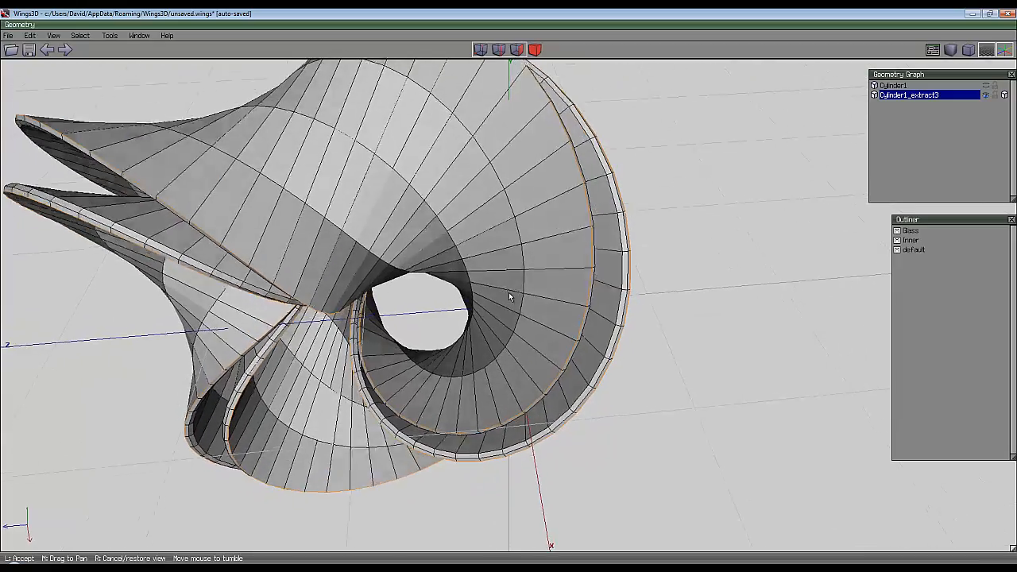
pyautogui.click(510, 297)
pyautogui.middleClick(454, 248)
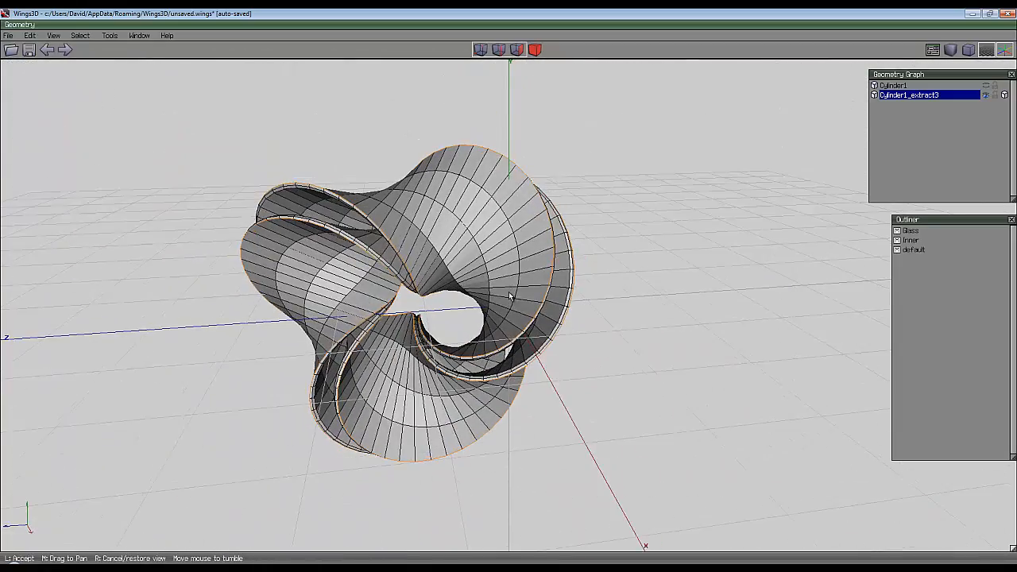
pyautogui.click(509, 296)
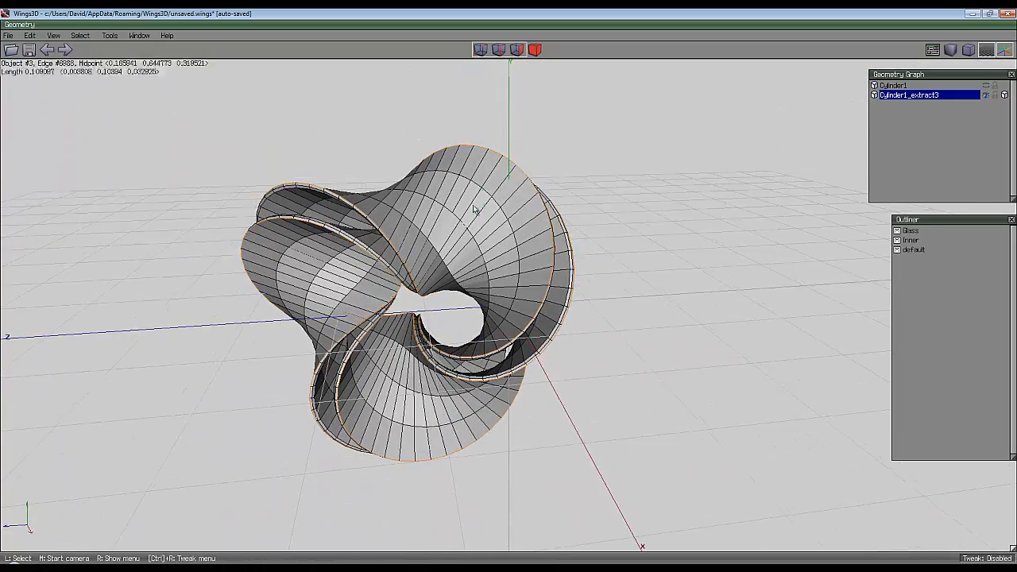
pyautogui.middleClick(533, 292)
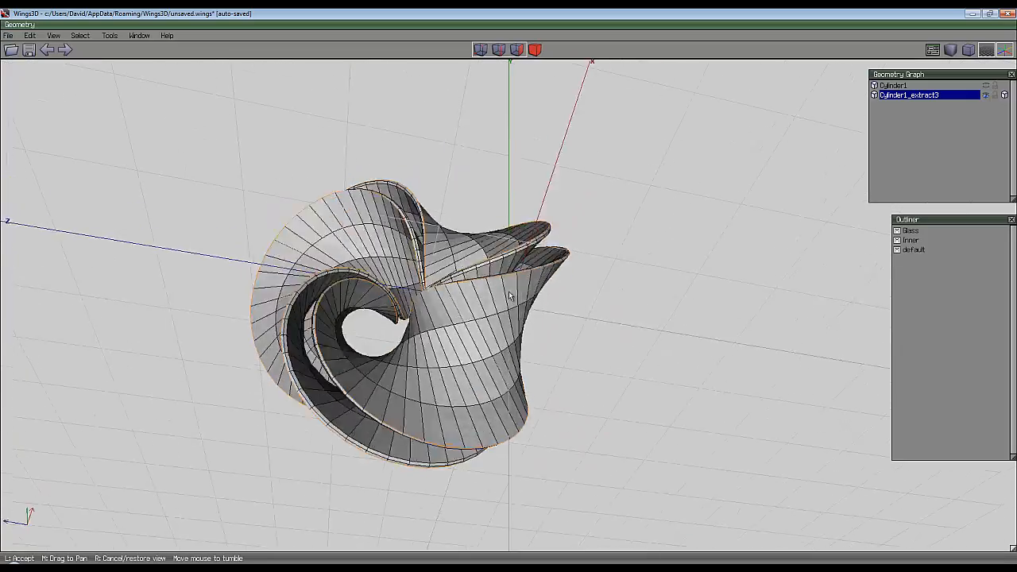
pyautogui.click(458, 242)
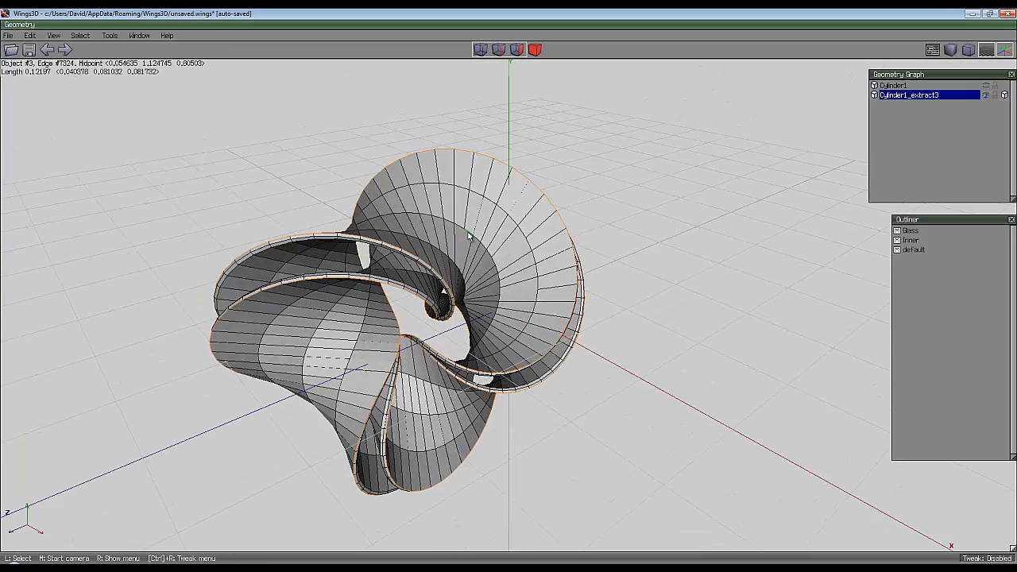
pyautogui.click(466, 234)
pyautogui.scroll(4, 599, 234)
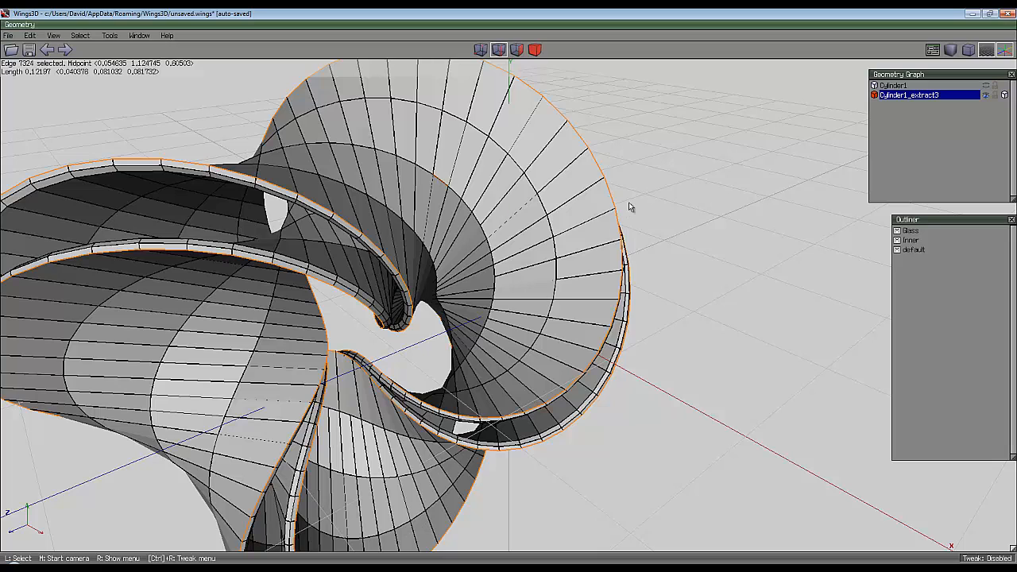
pyautogui.press('l')
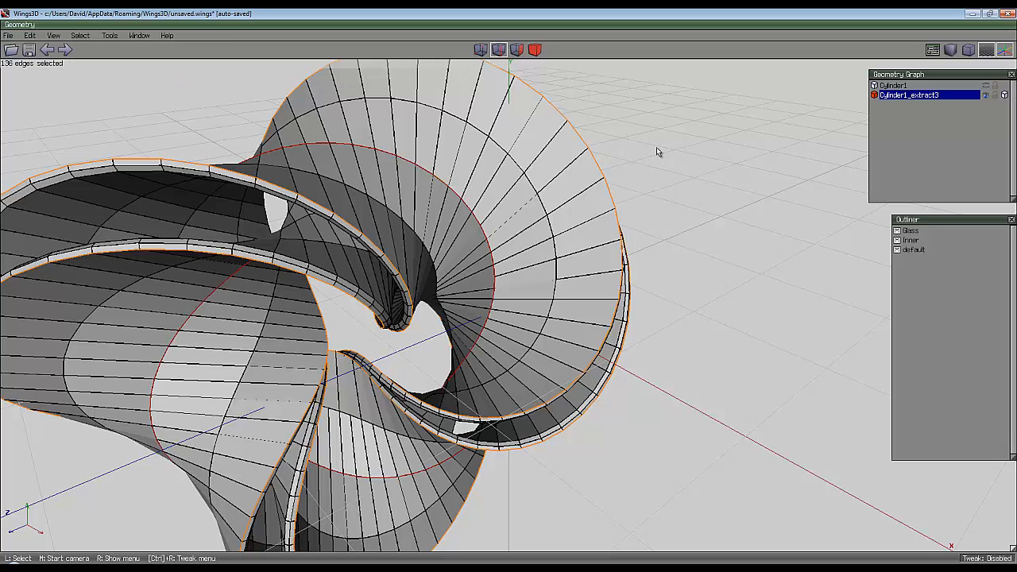
pyautogui.rightClick(656, 147)
pyautogui.click(659, 306)
pyautogui.click(512, 297)
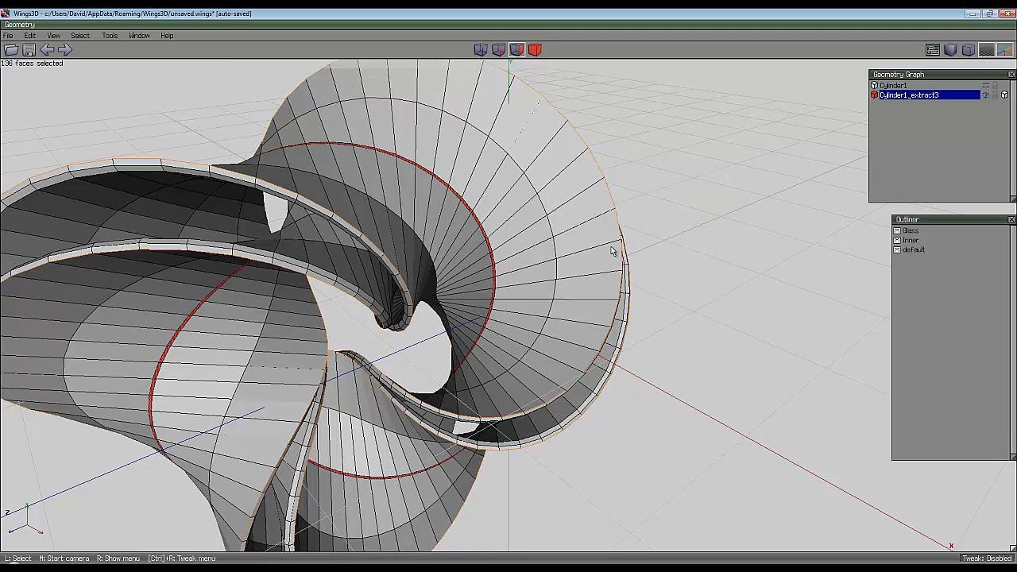
# Shell-extrude the narrow bevelled band of Cylinder1_extract3 by 0.6 along its normals and clear the selection
pyautogui.rightClick(640, 124)
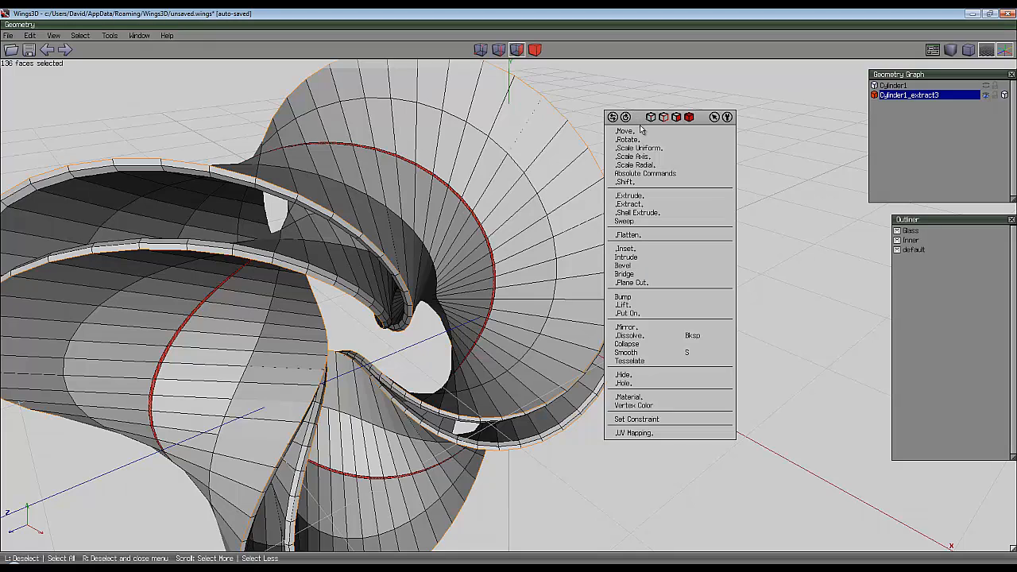
pyautogui.click(648, 213)
pyautogui.click(645, 224)
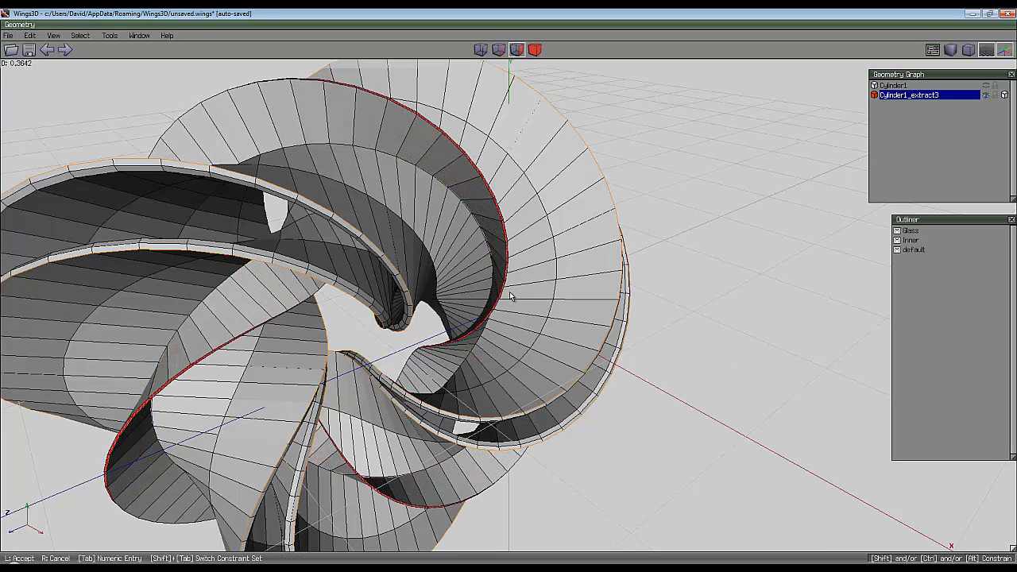
pyautogui.press('Tab')
pyautogui.write('0.6')
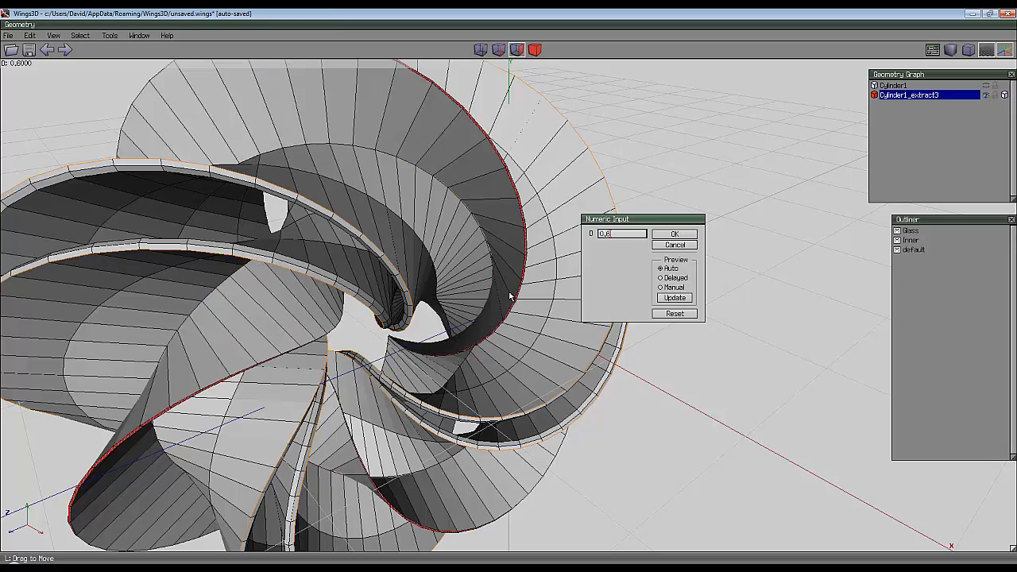
pyautogui.click(674, 235)
pyautogui.moveTo(652, 212); pyautogui.dragTo(661, 182, button='middle')
pyautogui.press('space')
# Hide Cylinder1_extract3 and select all crosswise edges around the new Cylinder1_extract4 strip
pyautogui.click(499, 50)
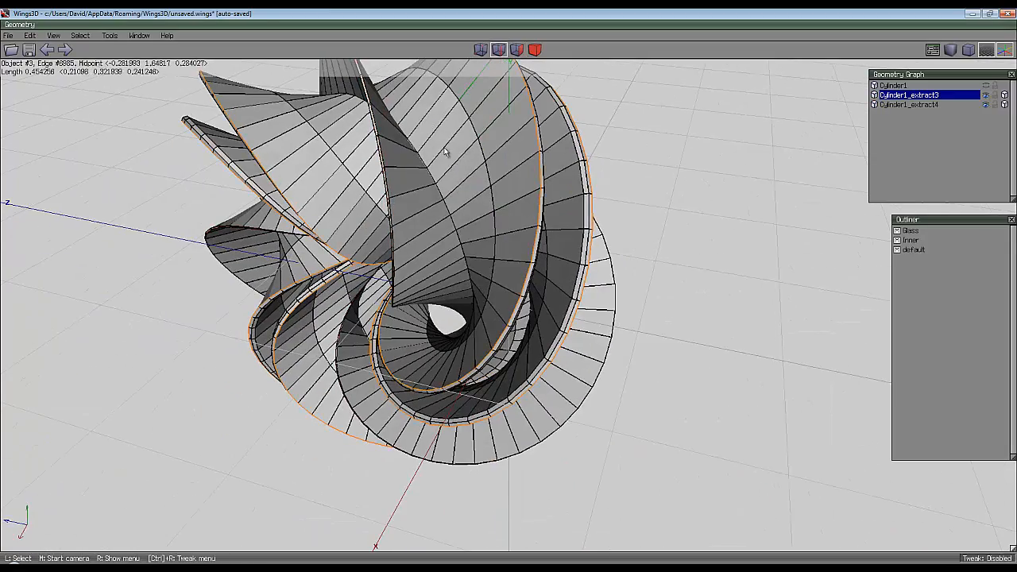
pyautogui.click(423, 187)
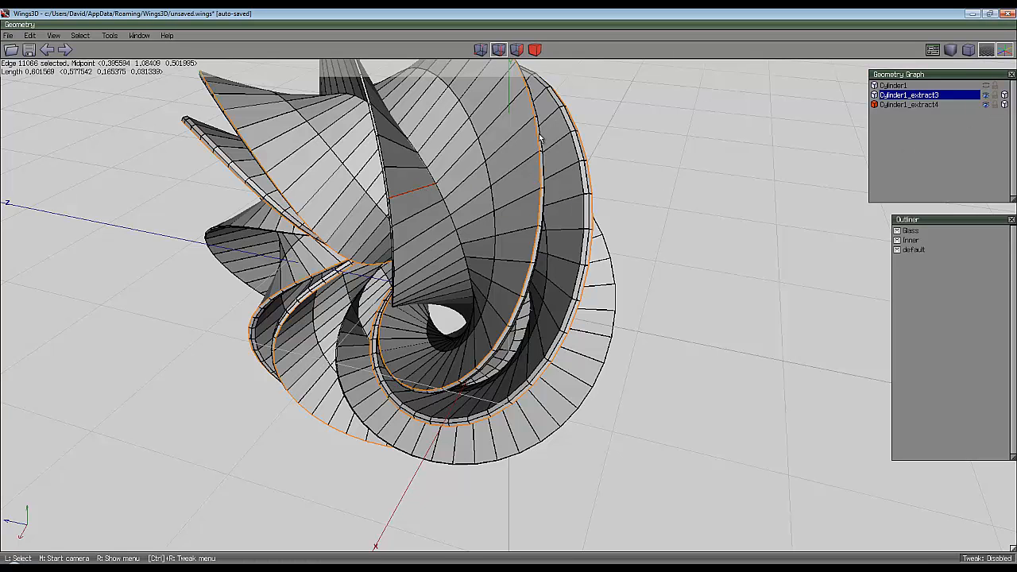
pyautogui.click(987, 96)
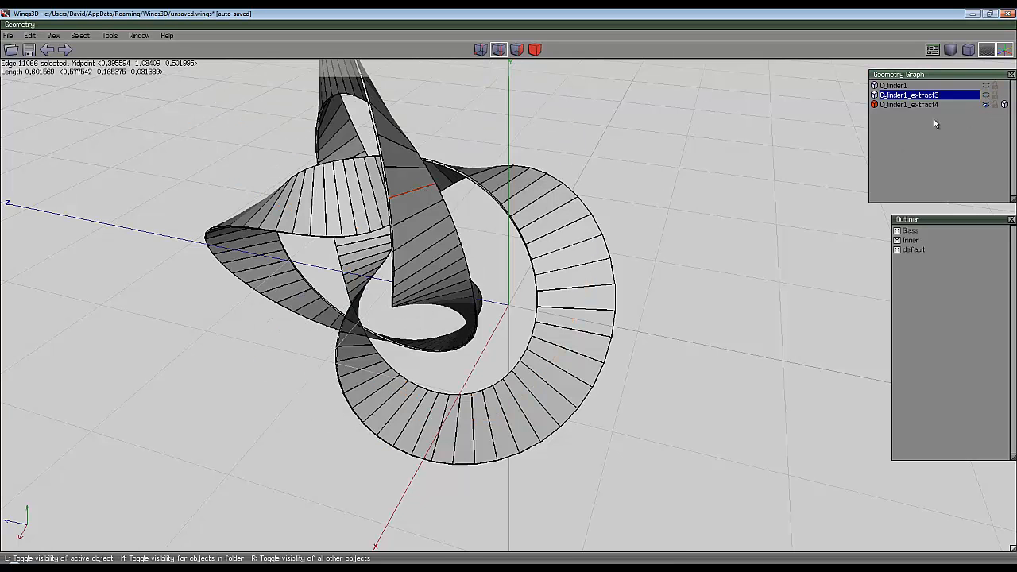
pyautogui.moveTo(608, 175); pyautogui.dragTo(601, 186, button='middle')
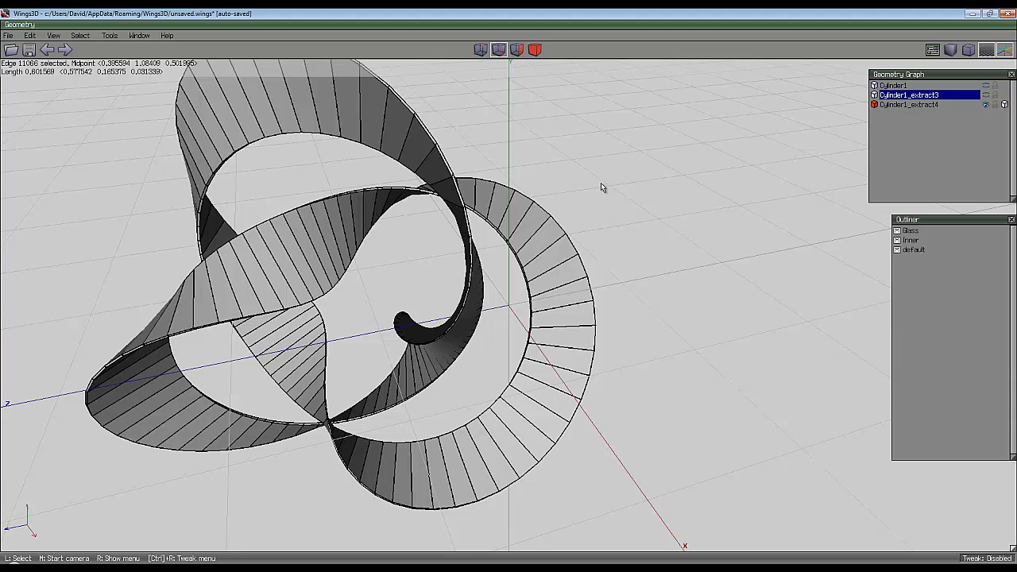
pyautogui.press('g')
# Circularise the selected cross-section edge loops of Cylinder1_extract4 at a diametric factor of 100%
pyautogui.rightClick(603, 163)
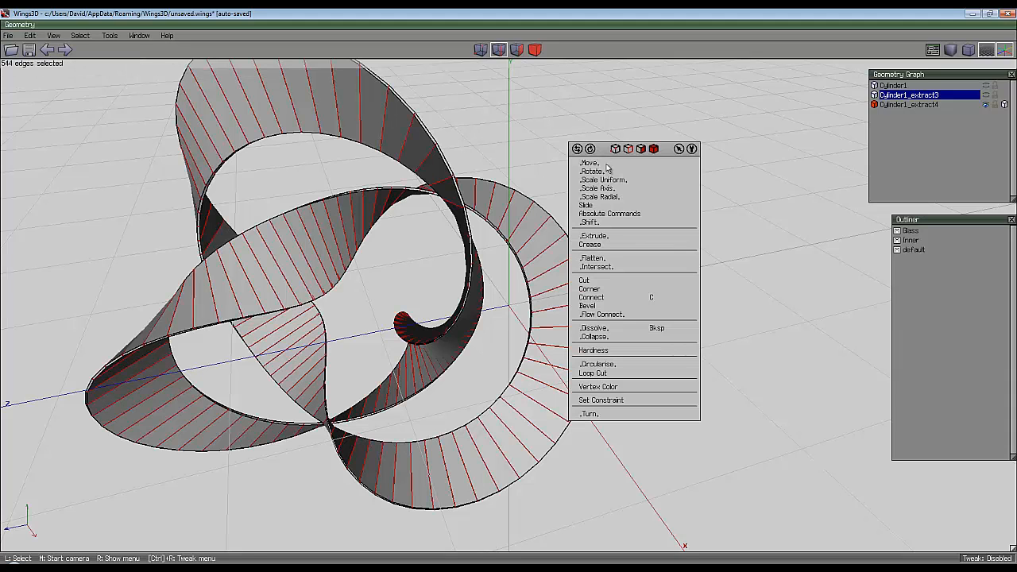
pyautogui.click(607, 364)
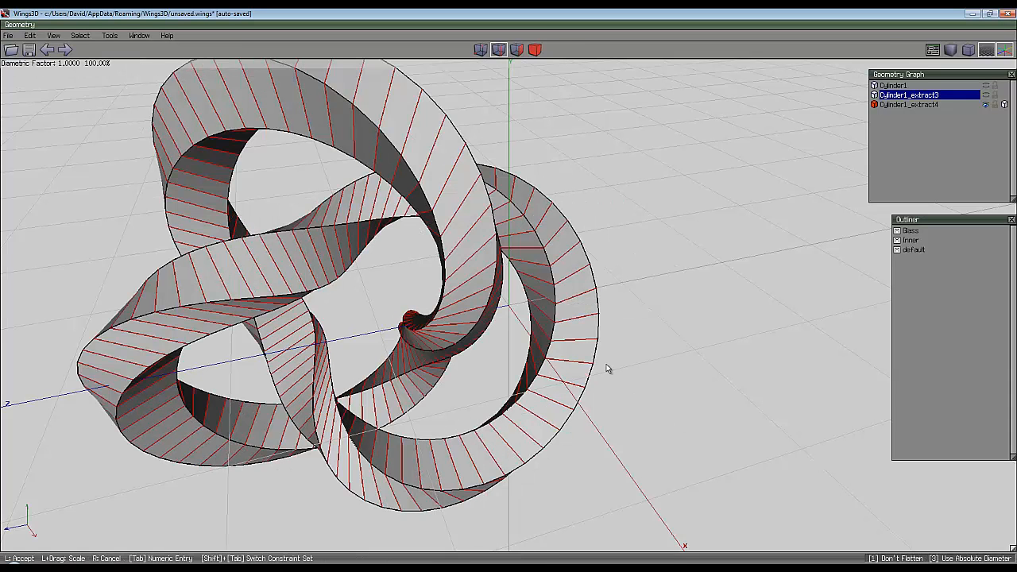
pyautogui.click(606, 364)
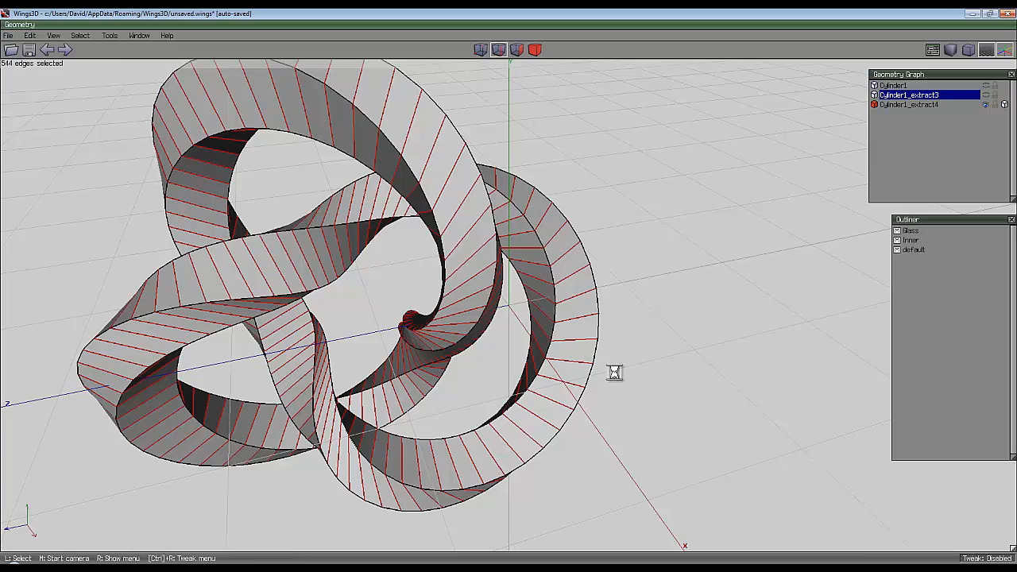
# Connect the selected crosswise edges to add lengthwise edge loops along the middle of each side of the strip
pyautogui.middleClick(638, 261)
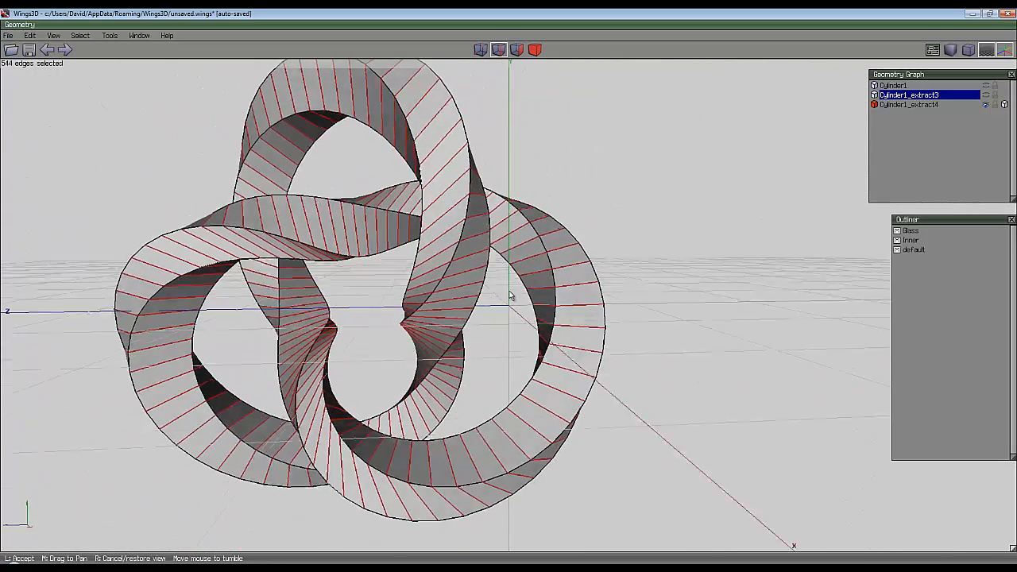
pyautogui.click(511, 294)
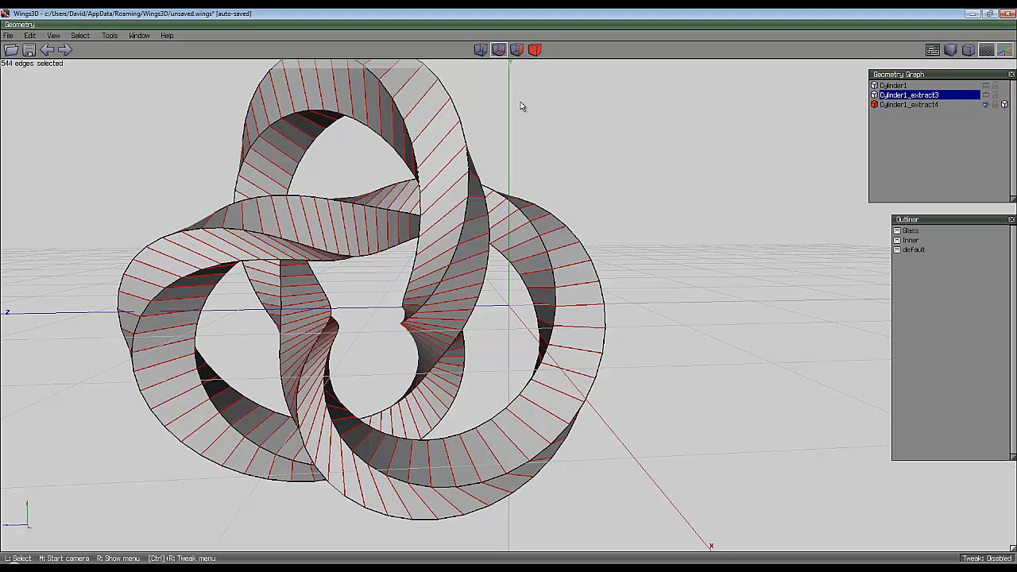
pyautogui.press('c')
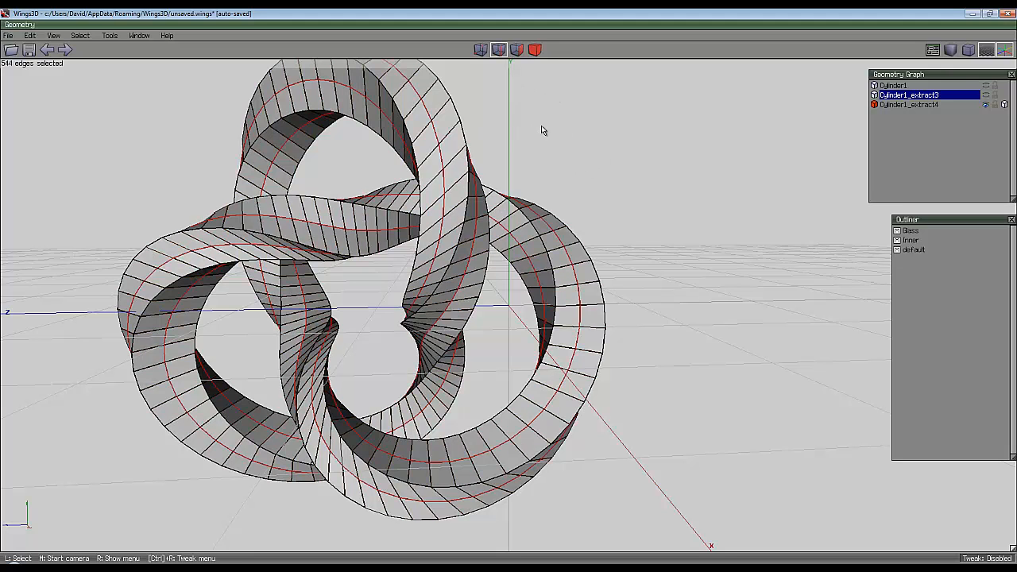
pyautogui.middleClick(543, 130)
pyautogui.click(459, 107)
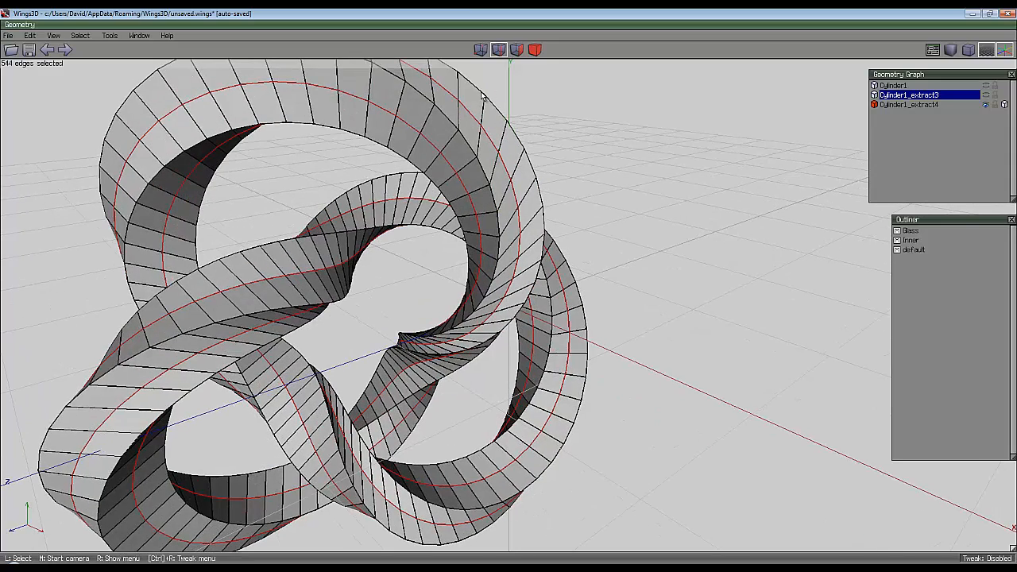
# Convert the edge selection to all faces of Cylinder1_extract4 and inset them by 0.02
pyautogui.click(517, 49)
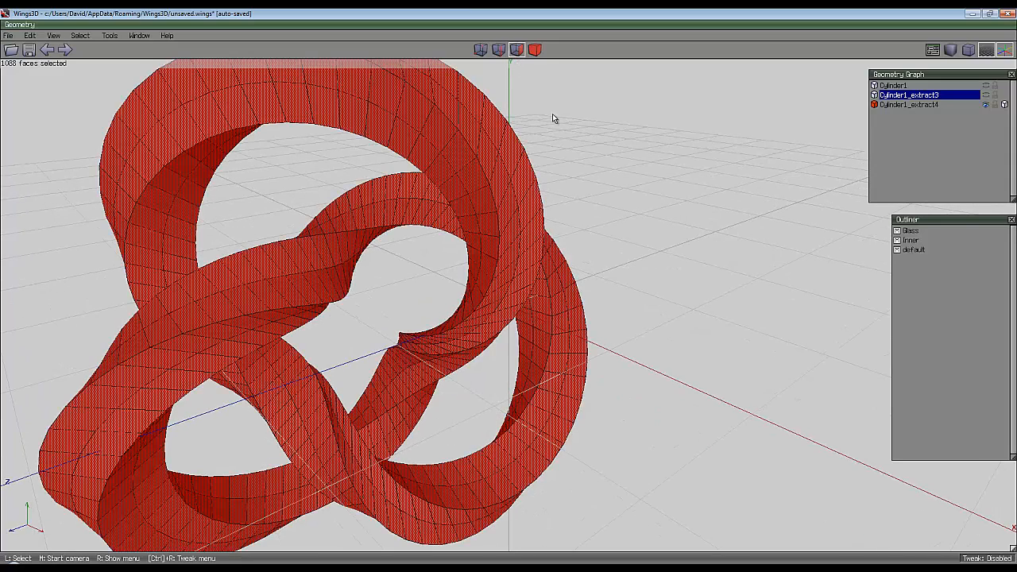
pyautogui.rightClick(617, 148)
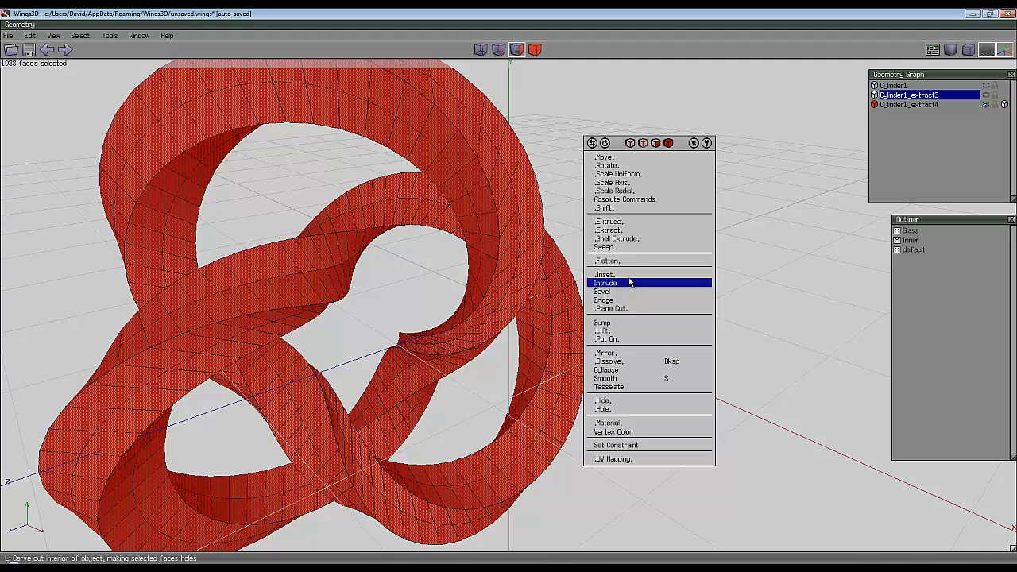
pyautogui.click(629, 283)
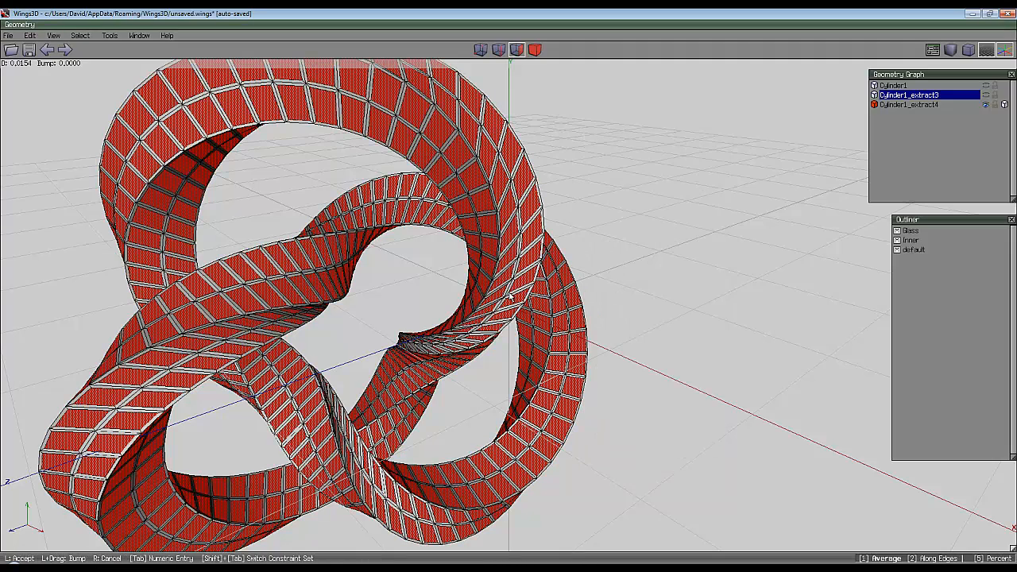
pyautogui.press('Tab')
pyautogui.write('0.')
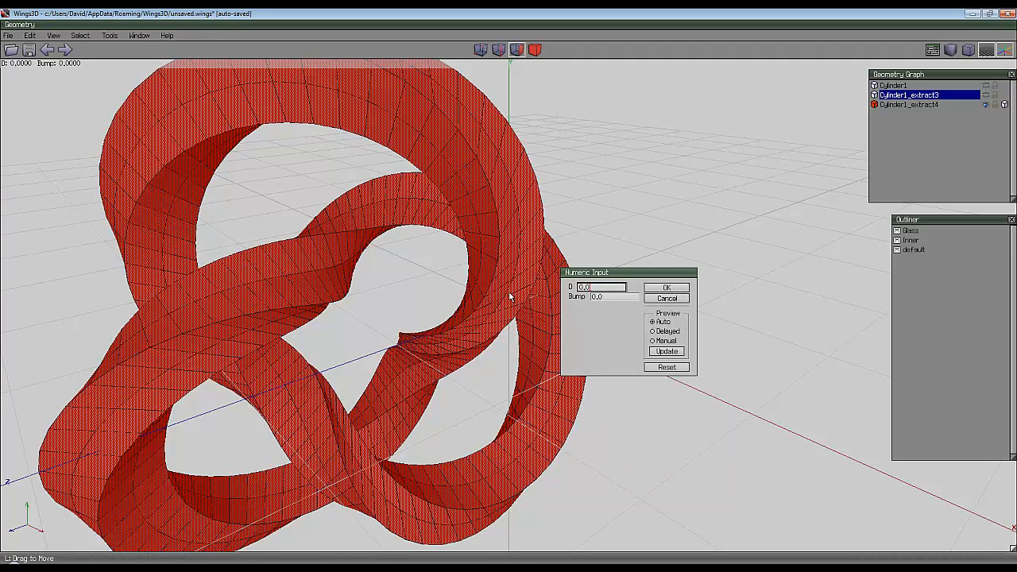
pyautogui.write('02')
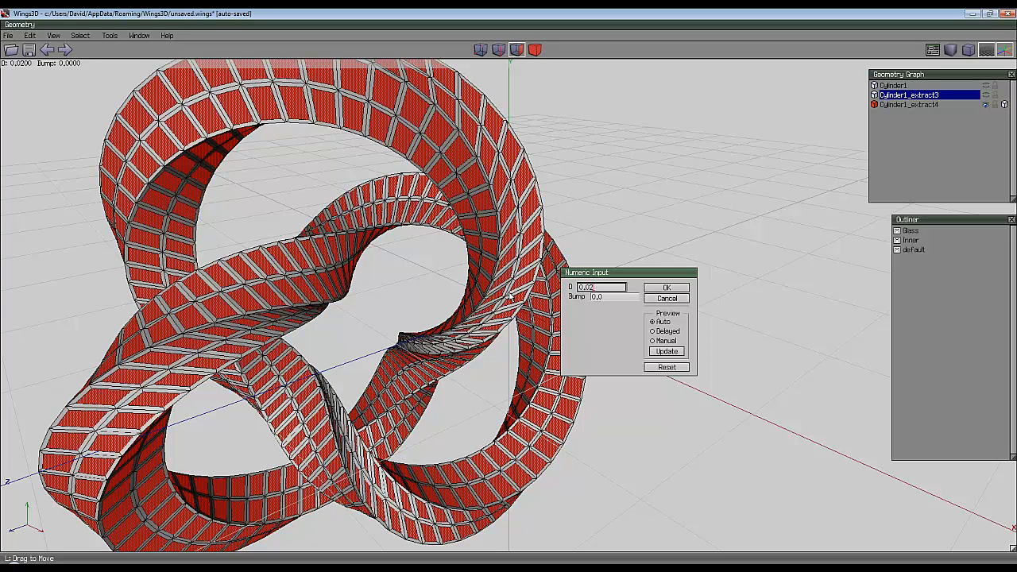
pyautogui.click(666, 288)
# Intrude the selected inset faces by 0.02 to turn the strip into a hollow lattice
pyautogui.rightClick(595, 163)
pyautogui.click(601, 303)
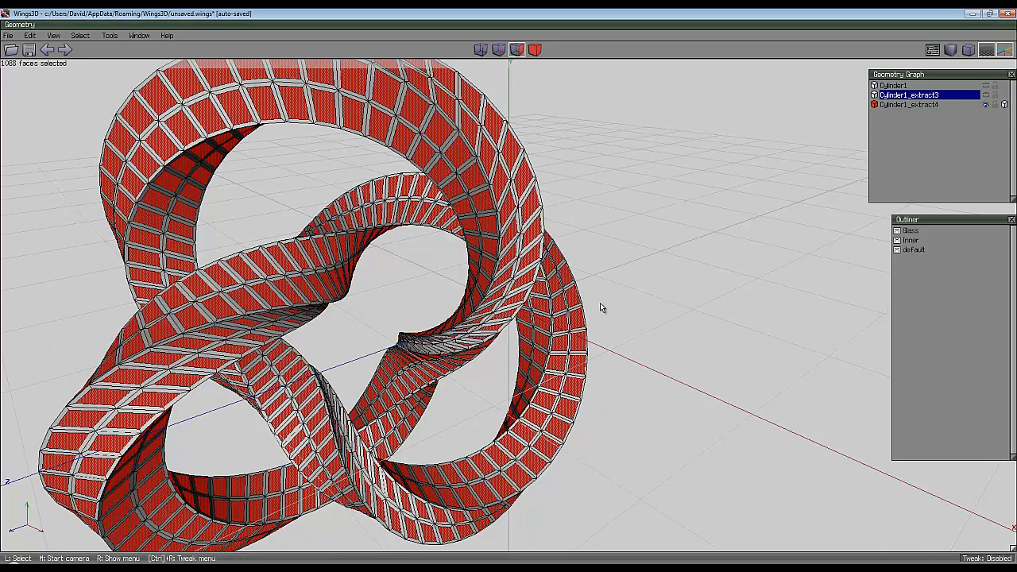
pyautogui.press('Tab')
pyautogui.write('0.')
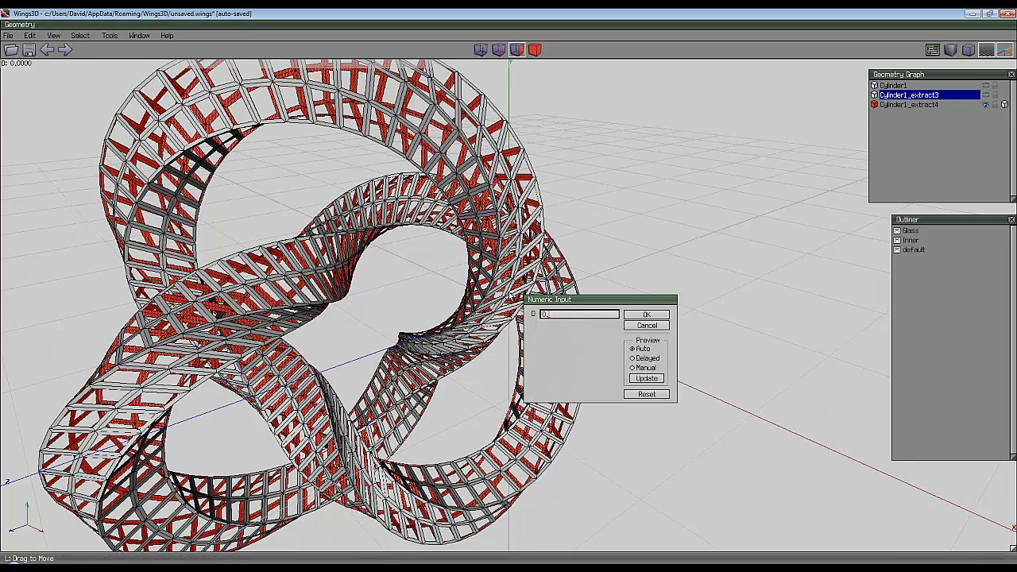
pyautogui.write('02')
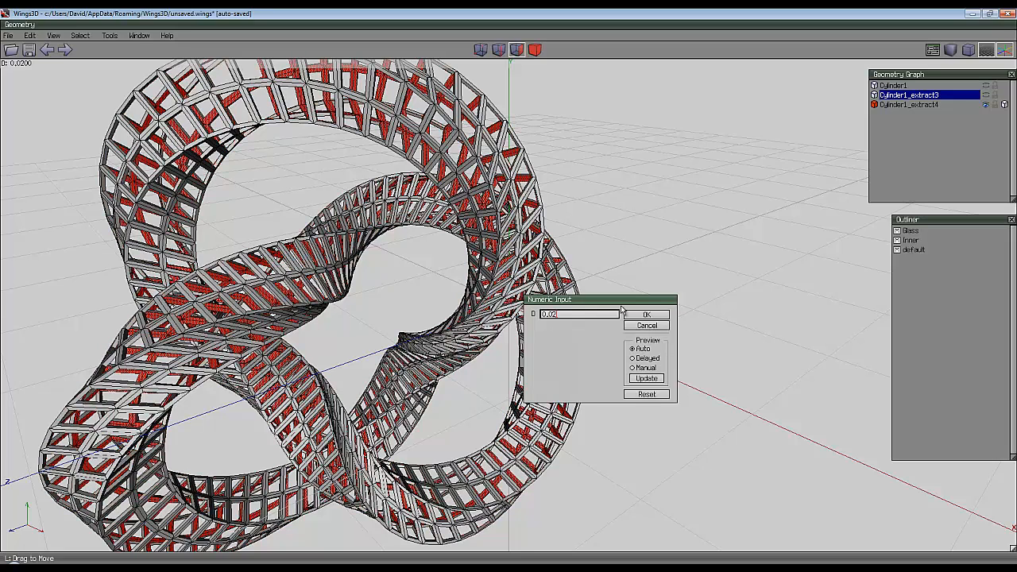
pyautogui.click(647, 315)
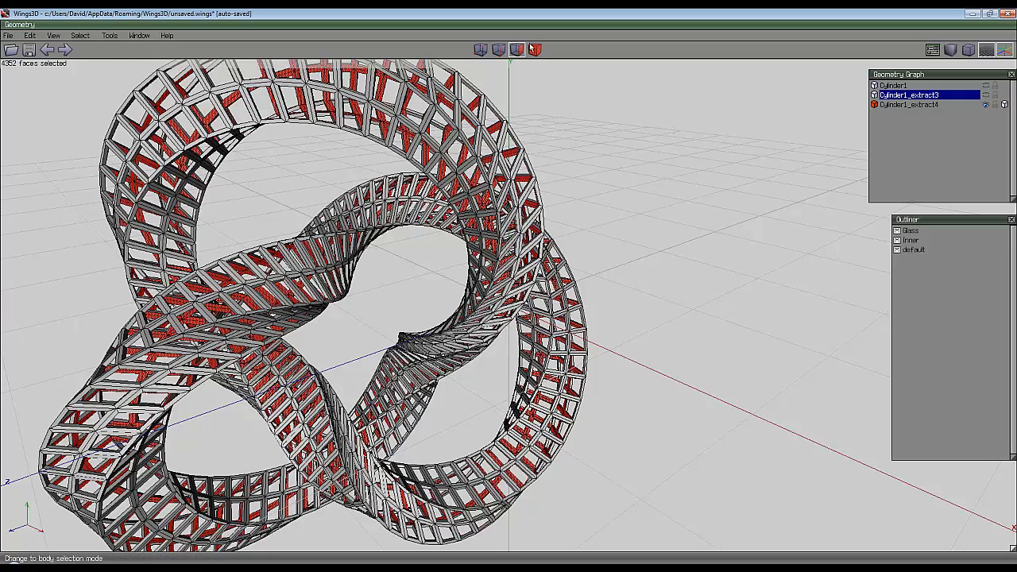
# Assign a new default-property material named DNA to all faces of Cylinder1_extract4
pyautogui.hotkey('ctrl', 'a')
pyautogui.rightClick(605, 156)
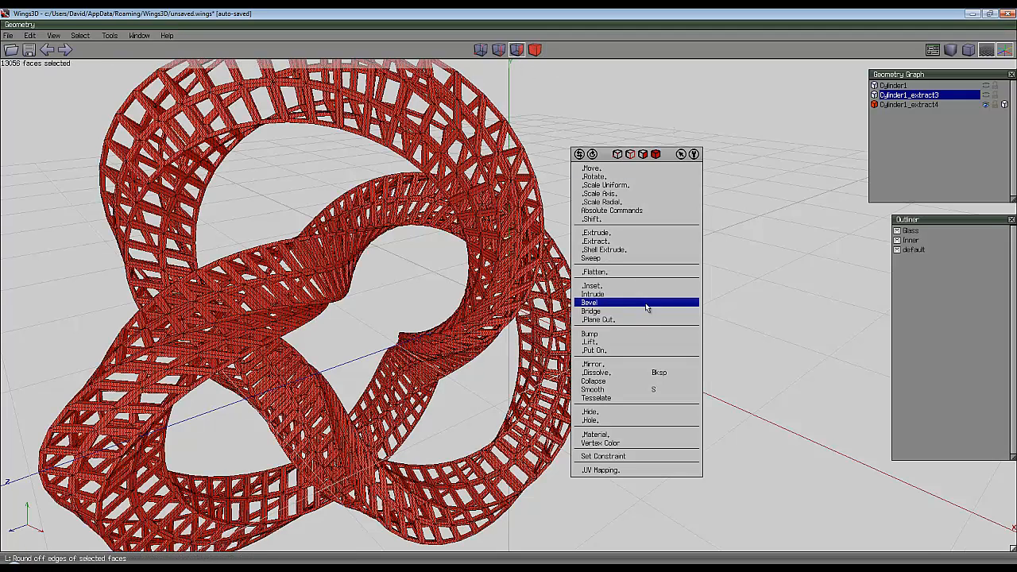
pyautogui.click(645, 431)
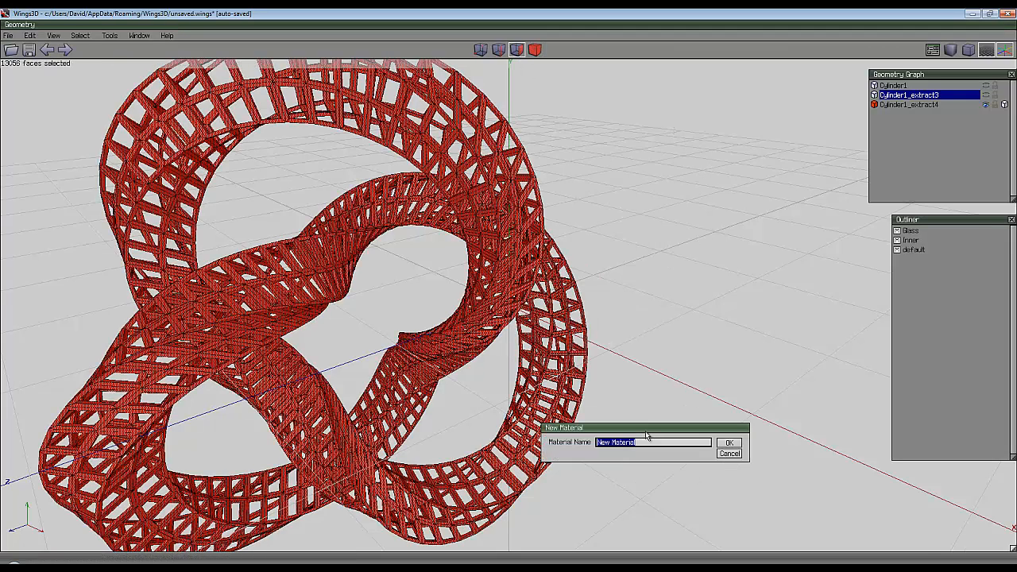
pyautogui.write('Gl')
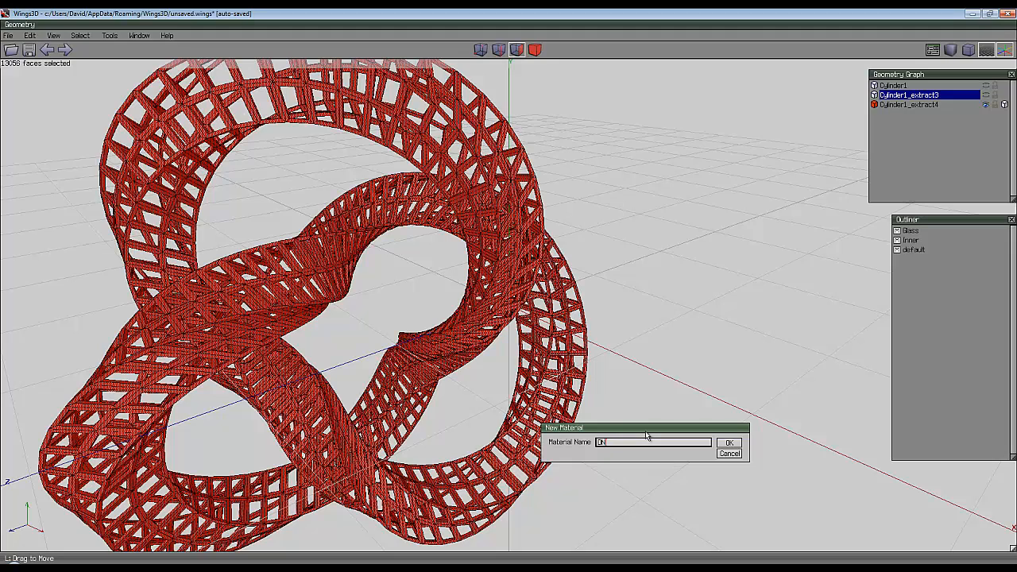
pyautogui.click(730, 444)
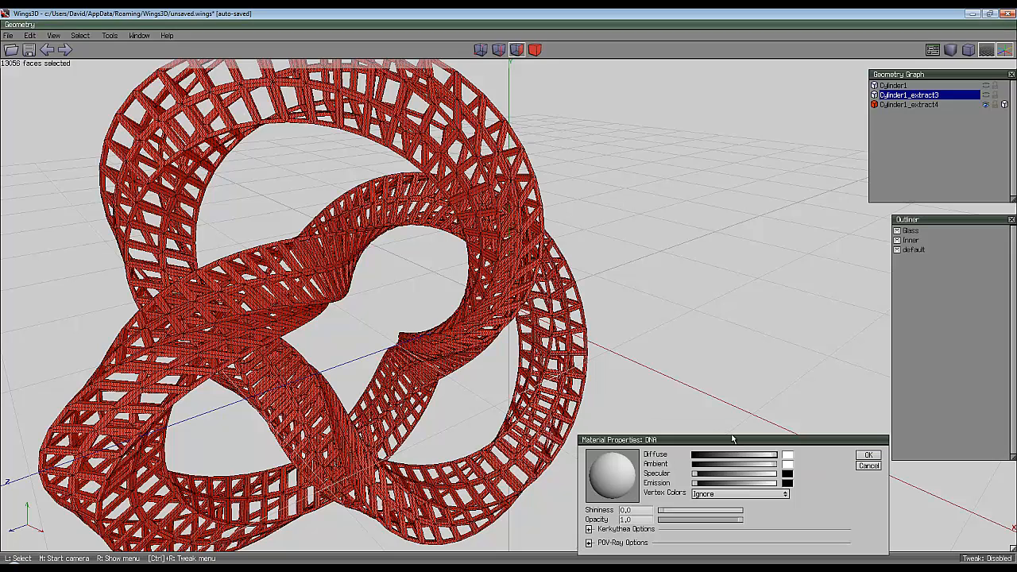
pyautogui.click(868, 456)
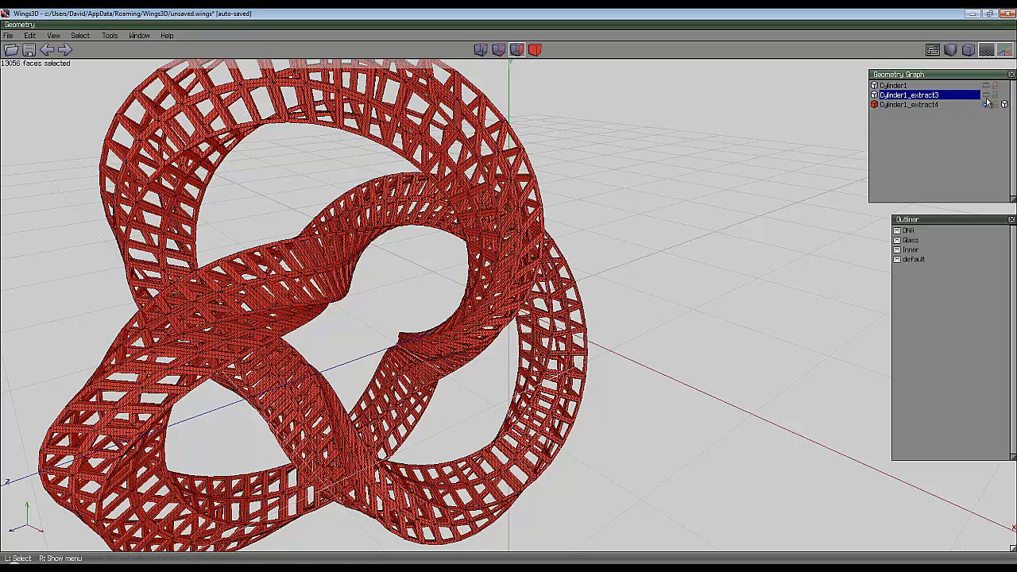
# Show Cylinder1_extract3 and Cylinder1 together with the lattice and keep only the faces of Cylinder1 selected
pyautogui.click(986, 96)
pyautogui.click(986, 85)
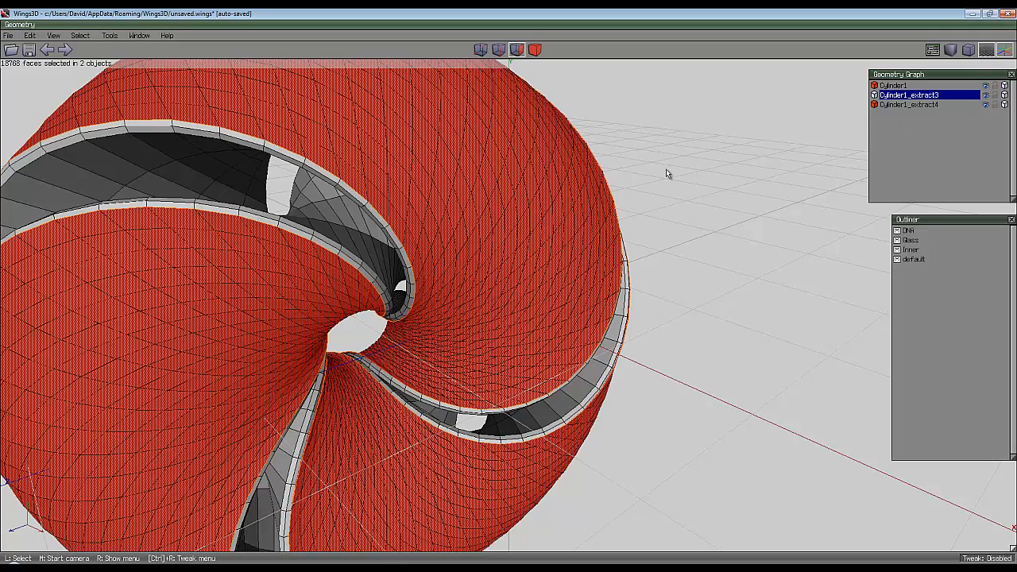
pyautogui.click(742, 155)
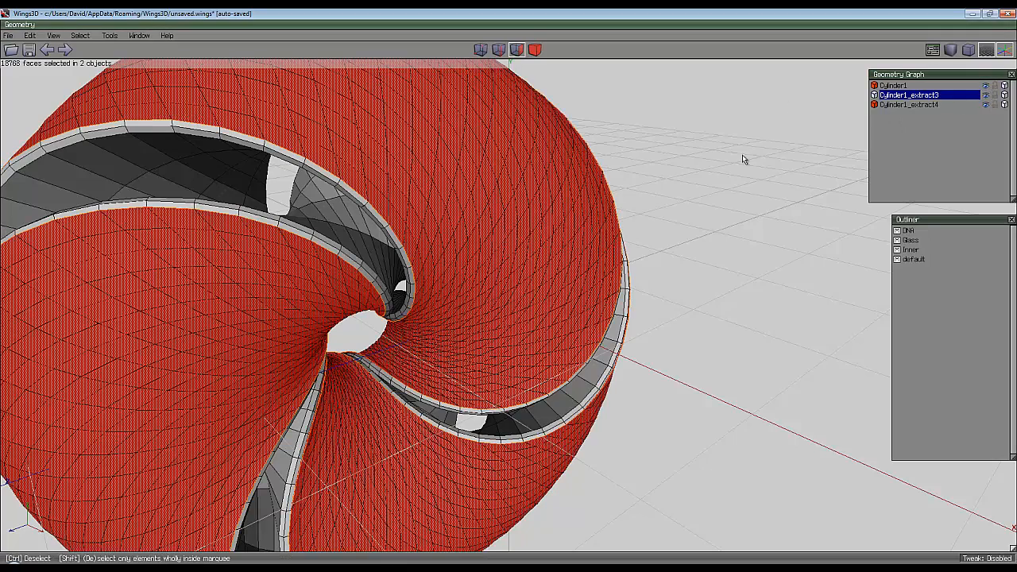
pyautogui.click(875, 85)
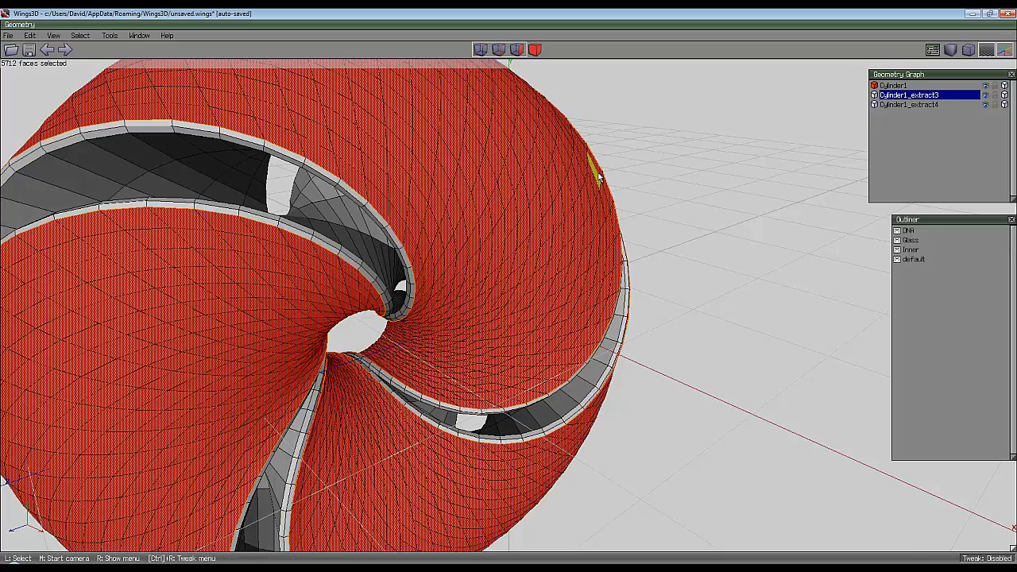
pyautogui.middleClick(659, 175)
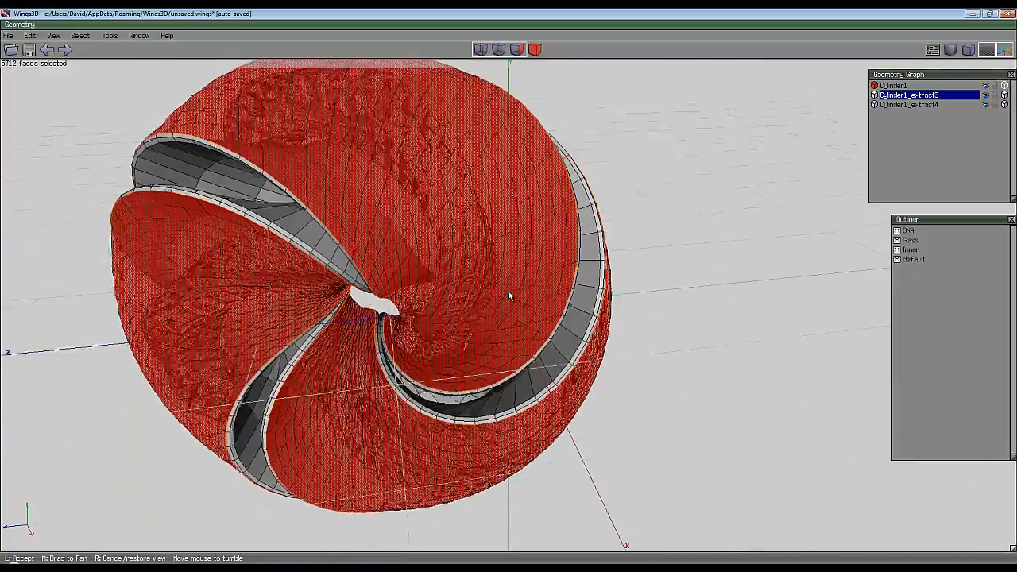
pyautogui.click(509, 291)
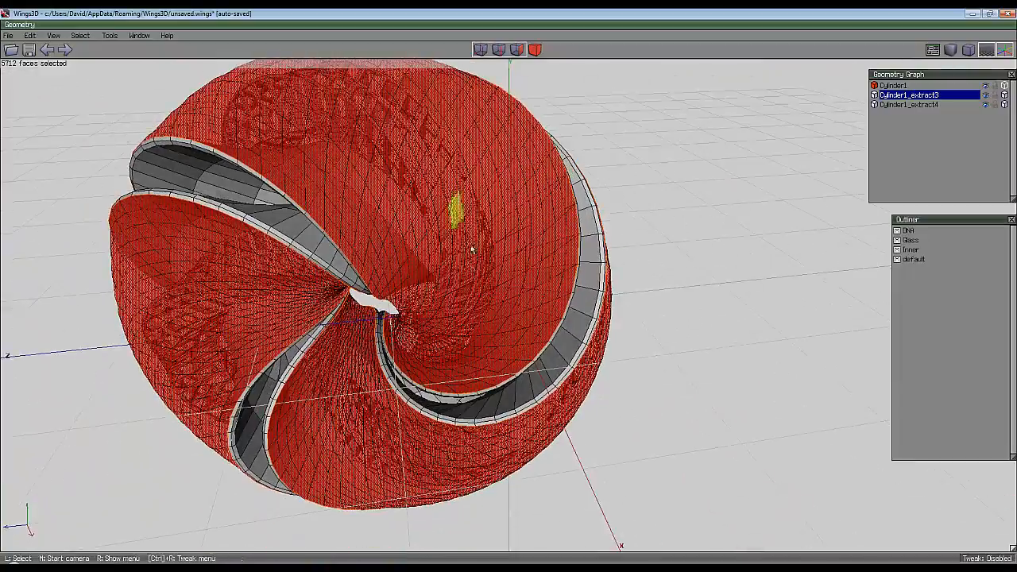
pyautogui.middleClick(566, 282)
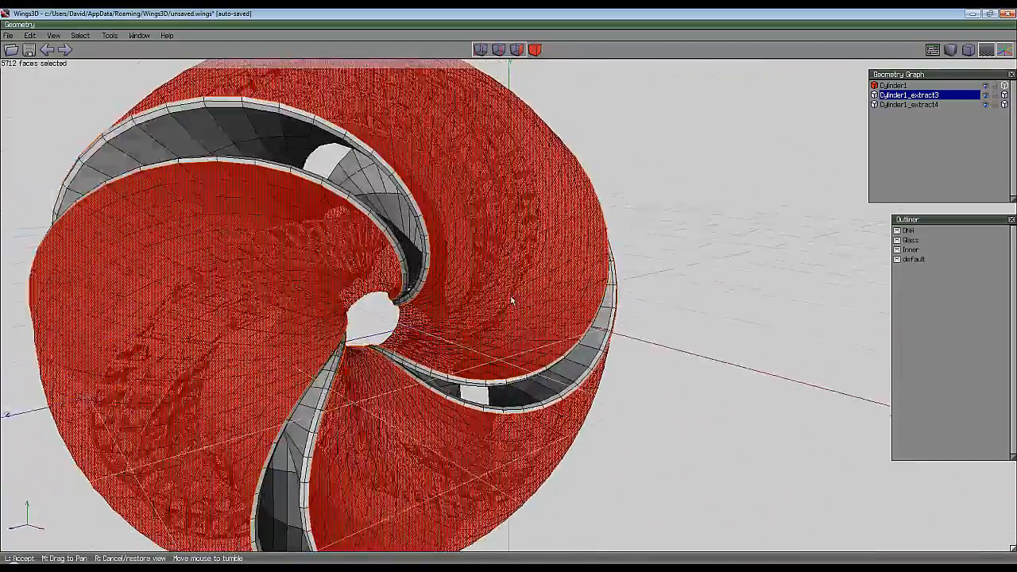
pyautogui.click(686, 177)
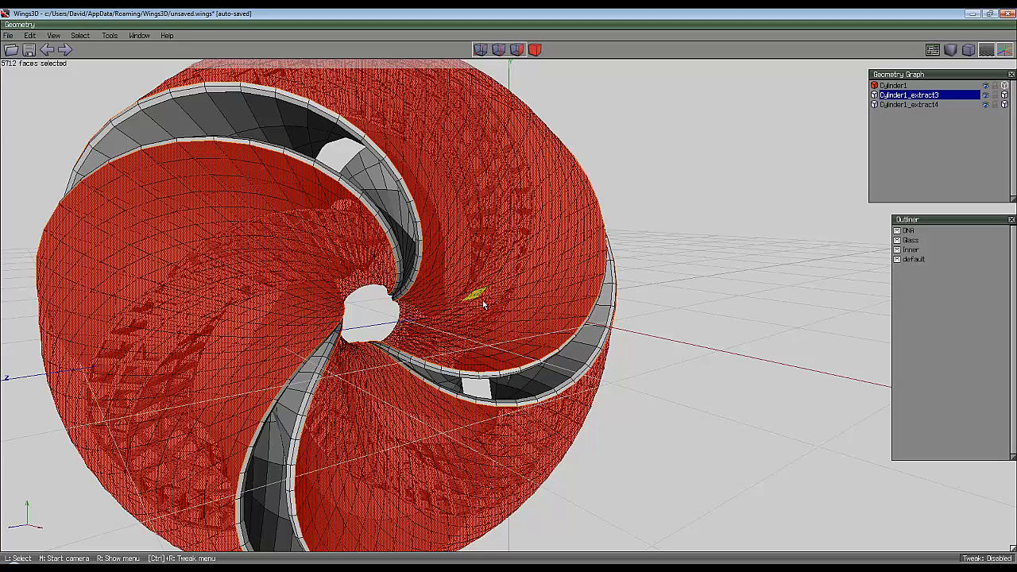
# Switch Cylinder1 from wireframe back to solid shaded display and clear the face selection
pyautogui.middleClick(692, 273)
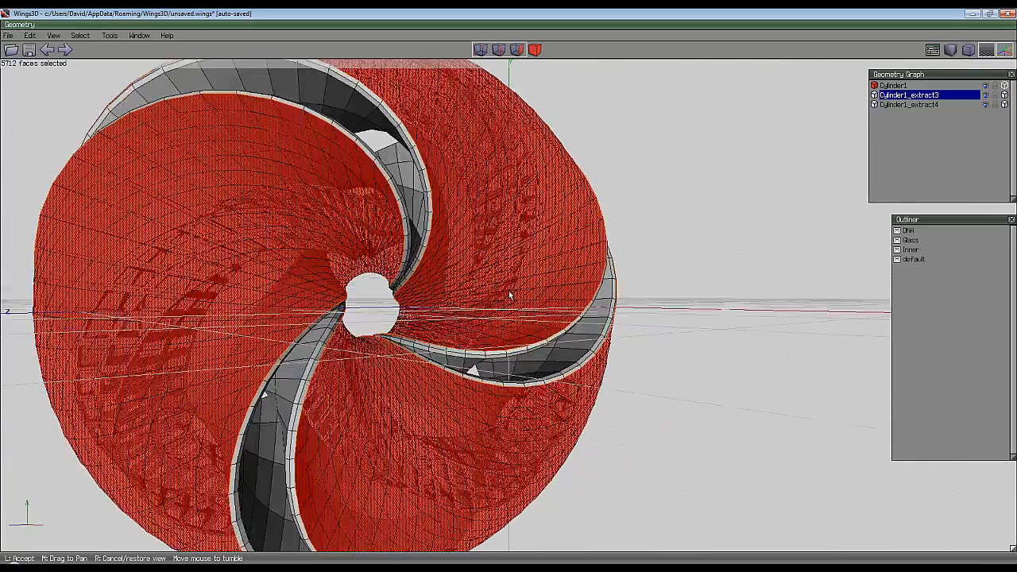
pyautogui.click(508, 292)
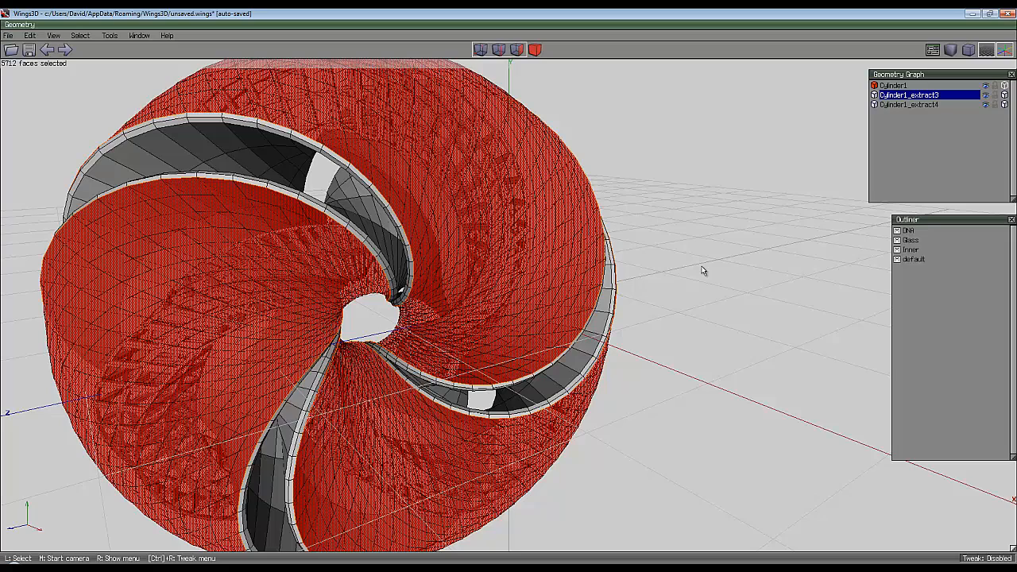
pyautogui.scroll(-2, 699, 262)
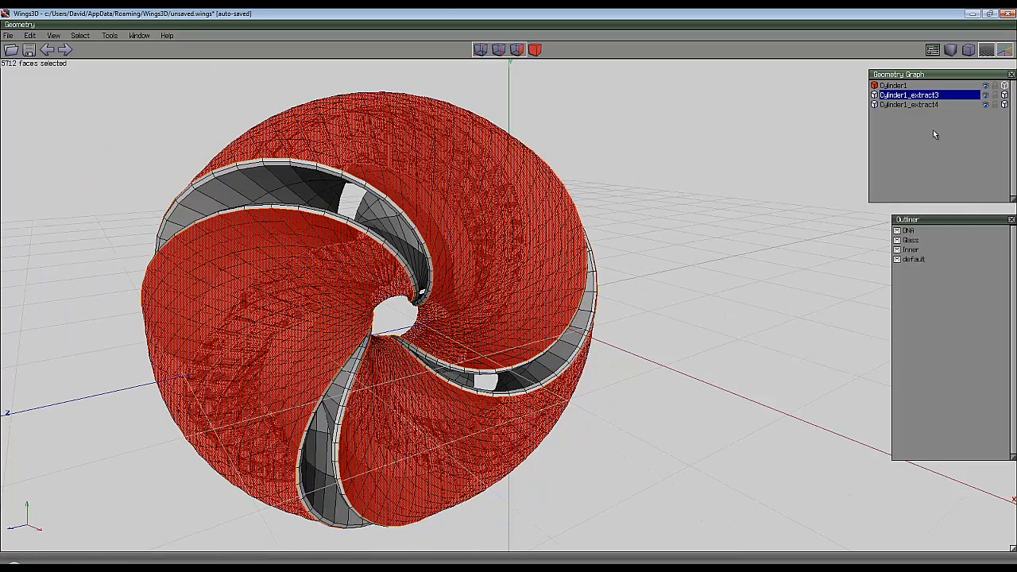
pyautogui.click(1005, 104)
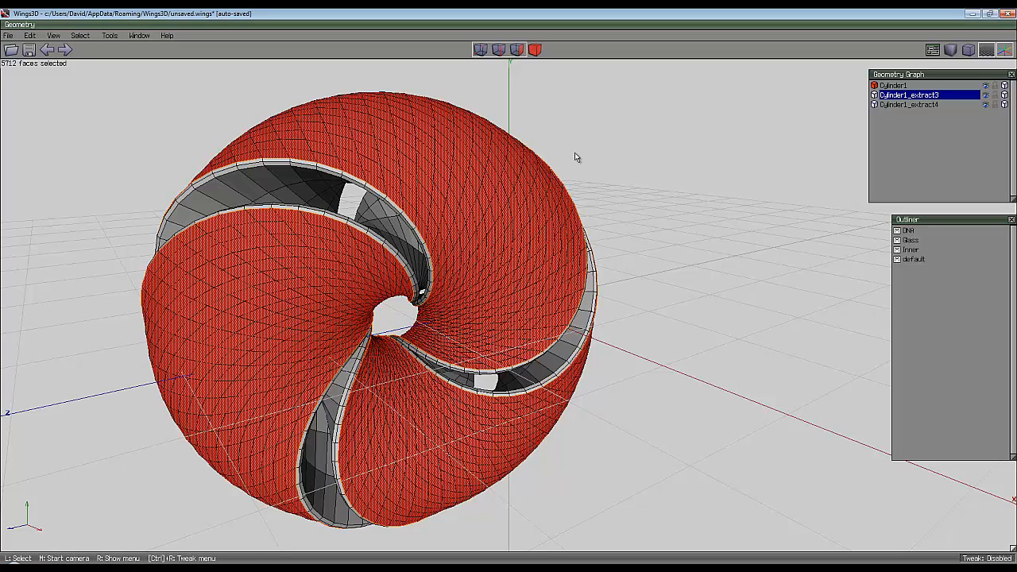
pyautogui.press('space')
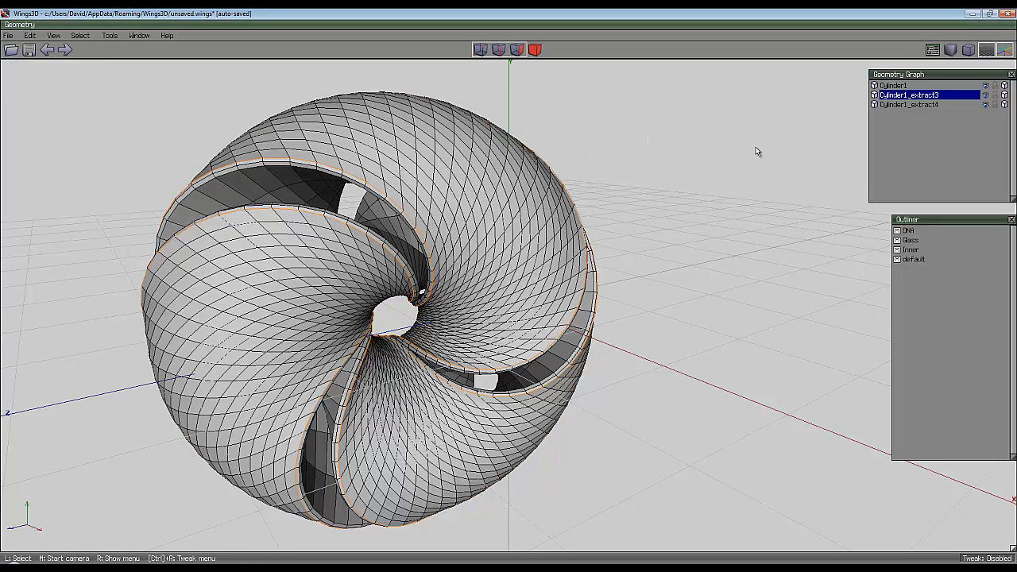
pyautogui.rightClick(896, 97)
# Export all objects of the model as a Wavefront OBJ file named Shape1
pyautogui.click(8, 35)
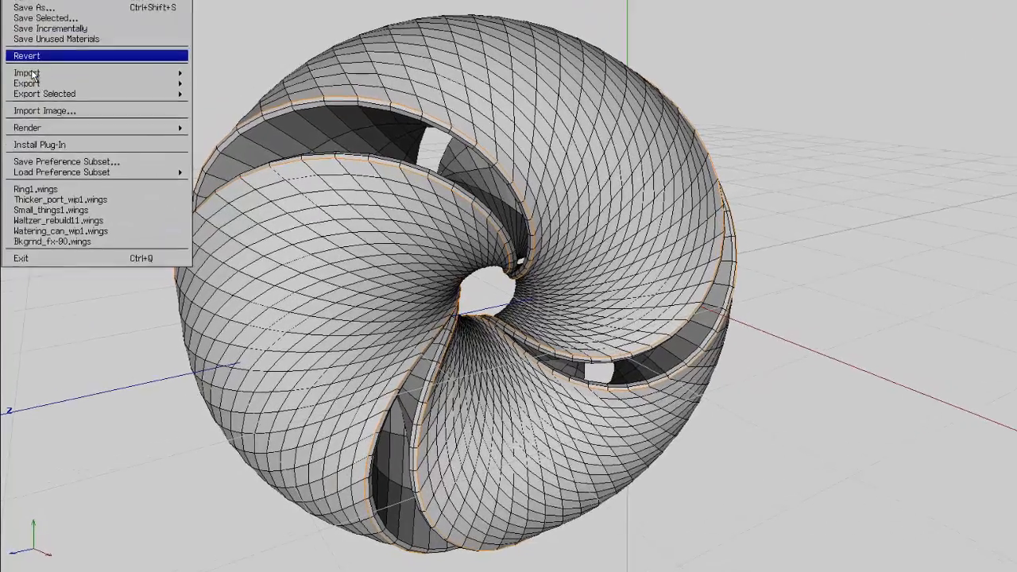
pyautogui.moveTo(37, 83)
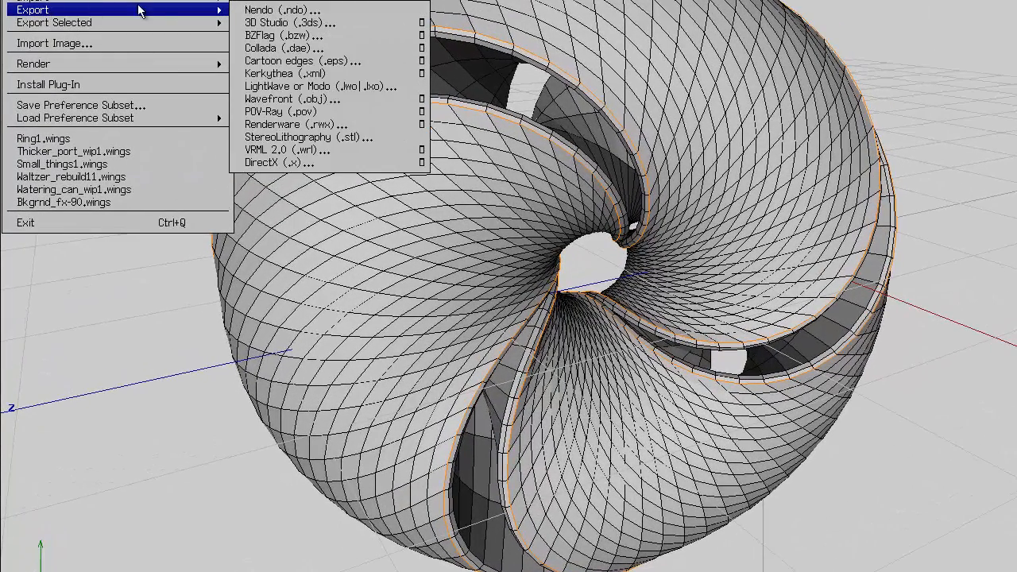
pyautogui.click(296, 100)
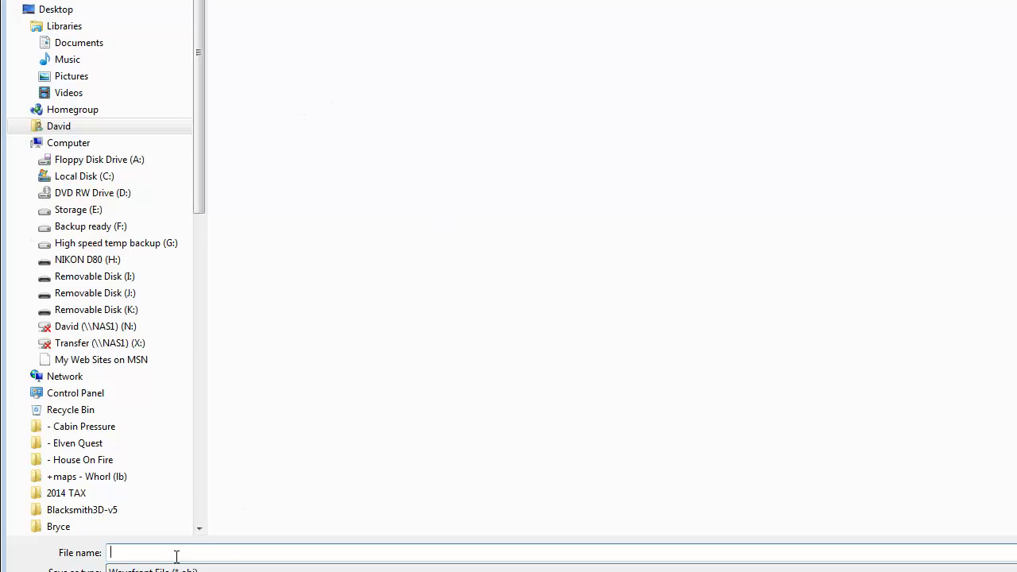
pyautogui.write('Shape1')
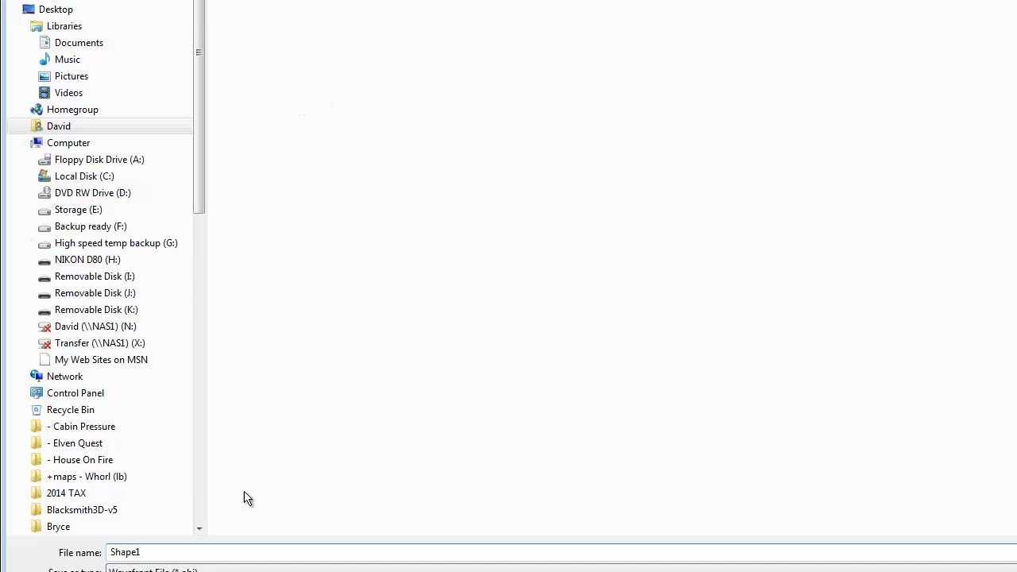